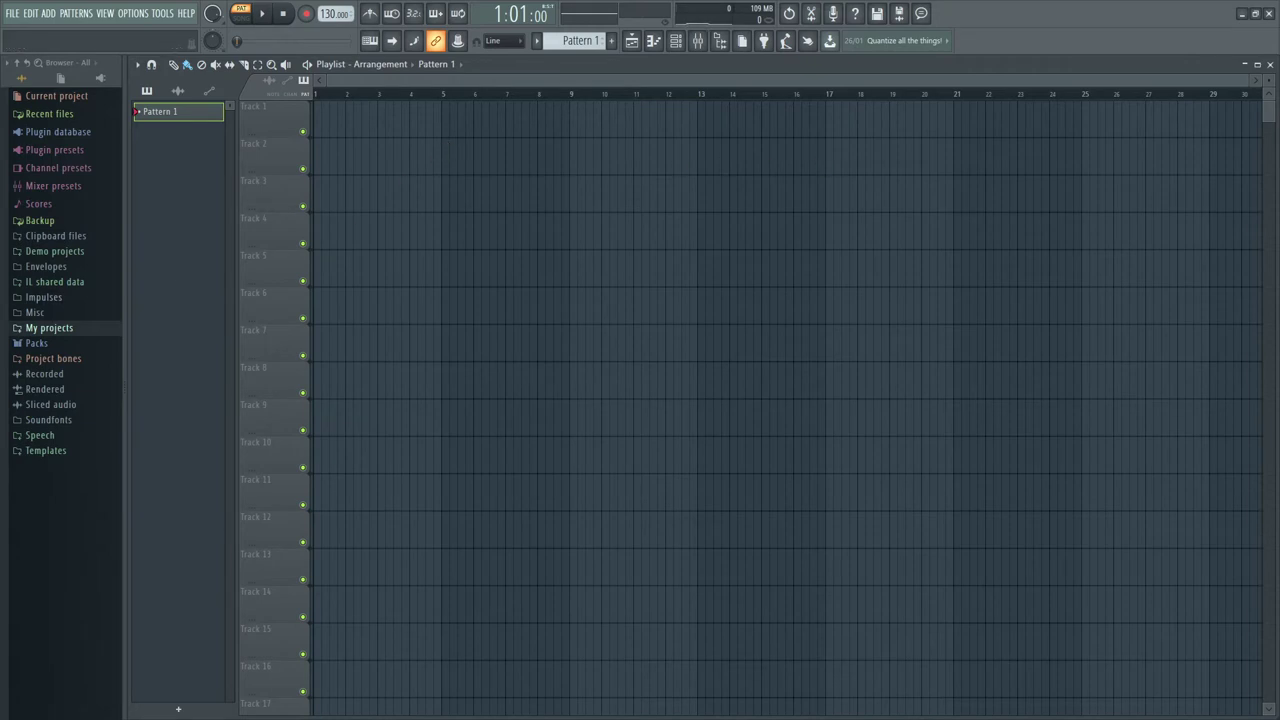
# - Place the Happy Life FREDJI MP3 on Track 1 at bar 1 and view its full length
pyautogui.moveTo(208, 225); pyautogui.dragTo(328, 121)
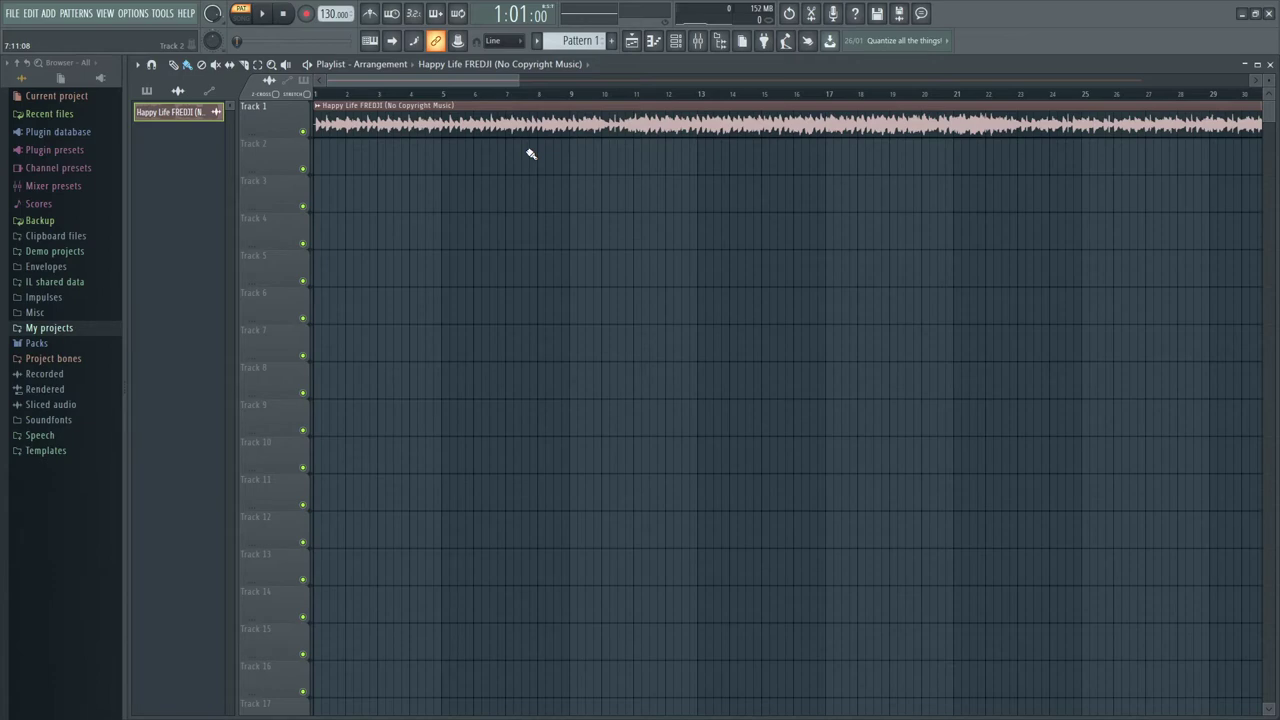
pyautogui.scroll(-5, 531, 154)
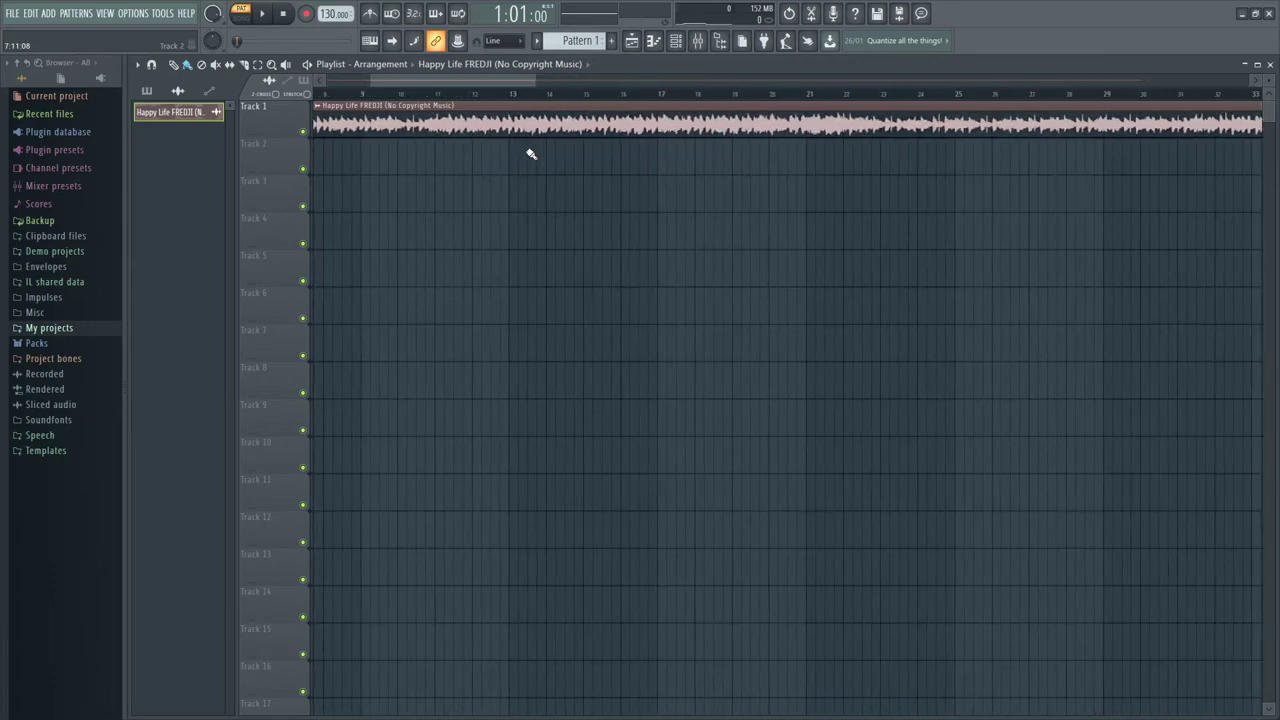
pyautogui.scroll(5, 531, 154)
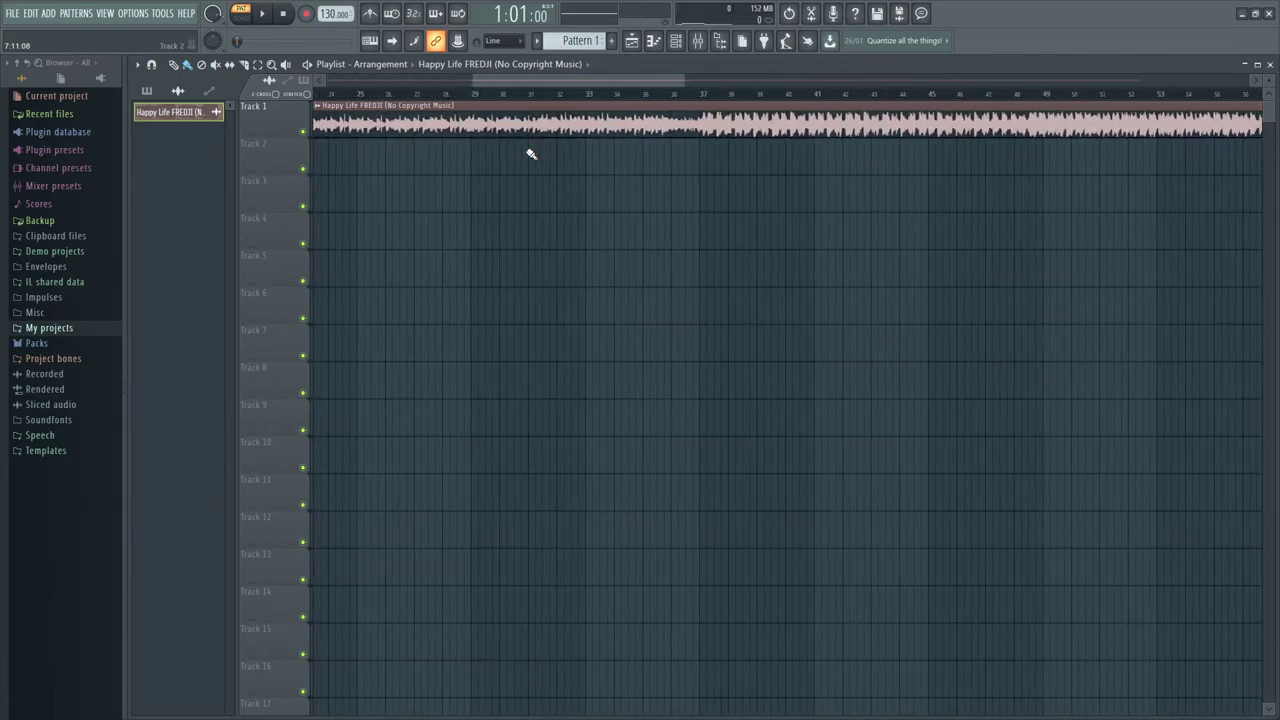
pyautogui.moveTo(590, 82); pyautogui.dragTo(441, 78)
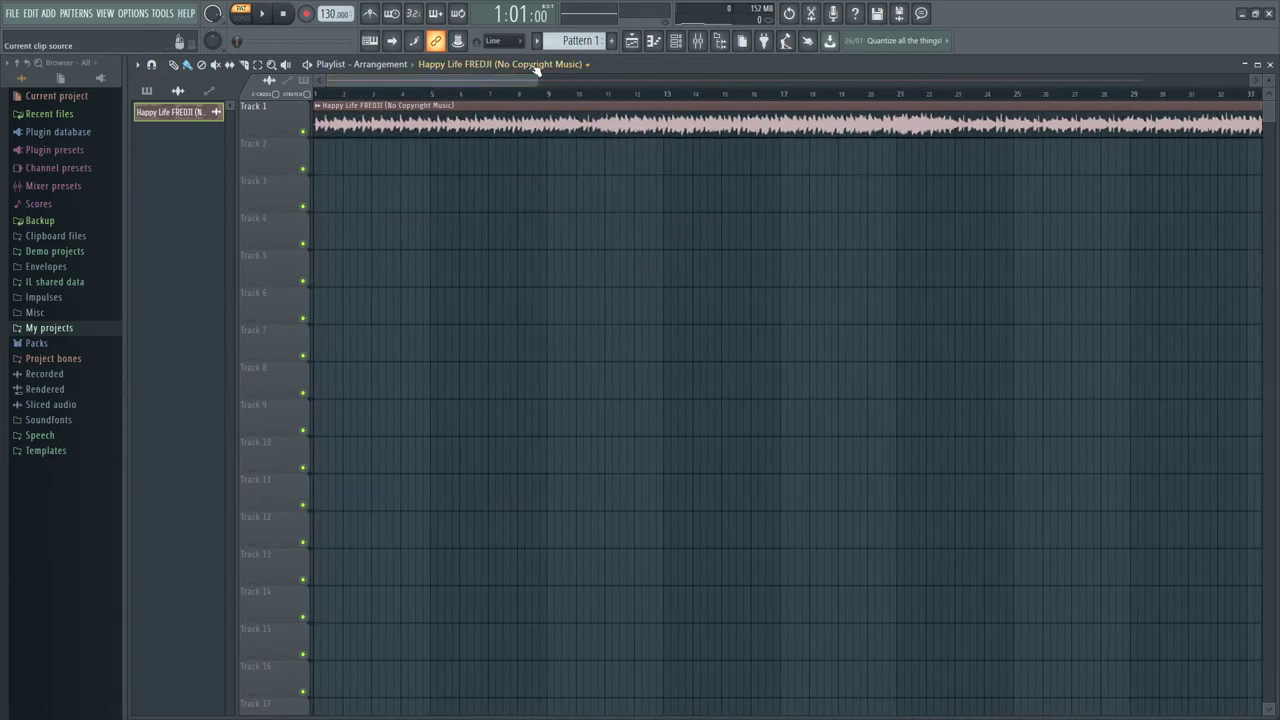
# - From the Mixer, open the Master's slot 1 effect picker and browse the full plugin list
pyautogui.click(704, 46)
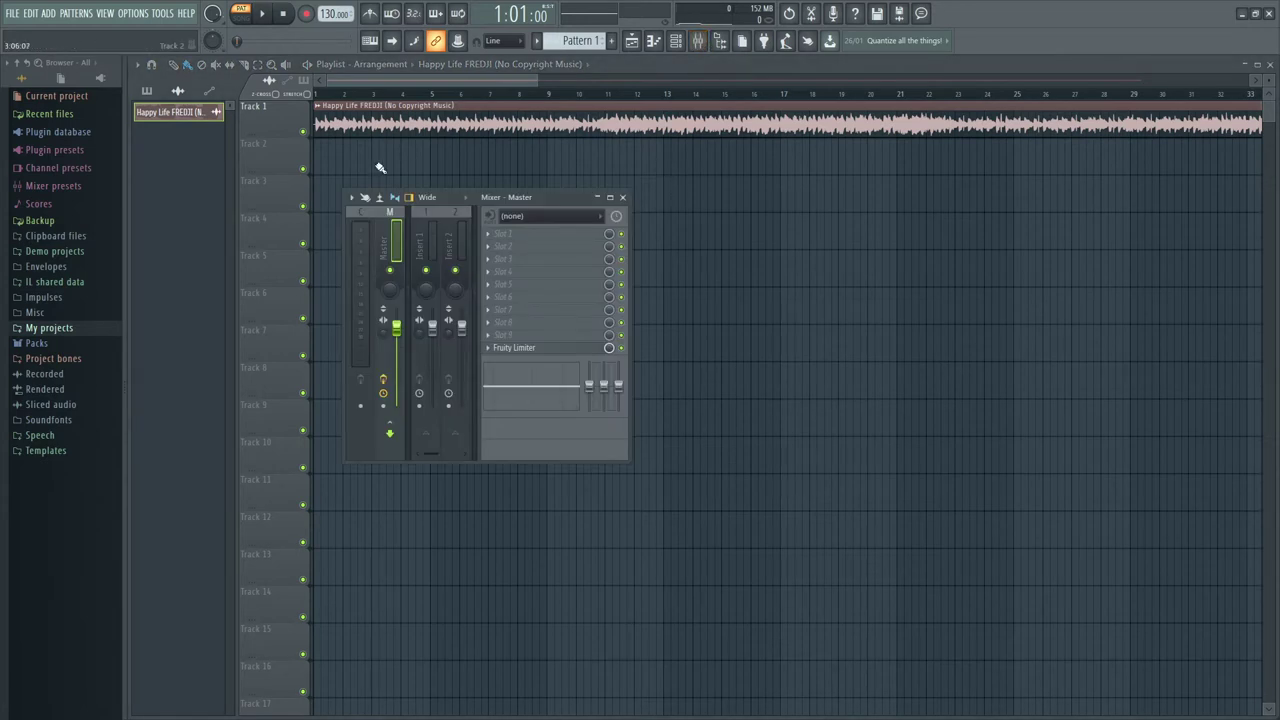
pyautogui.click(497, 240)
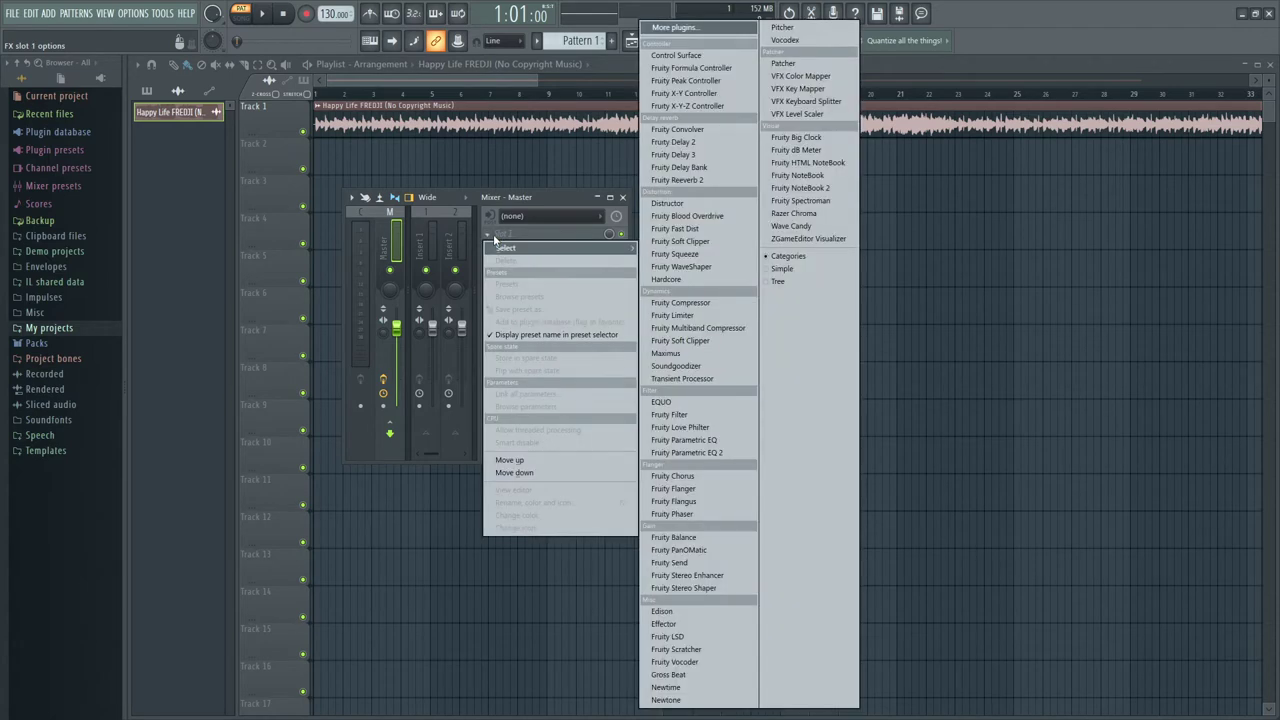
pyautogui.click(672, 30)
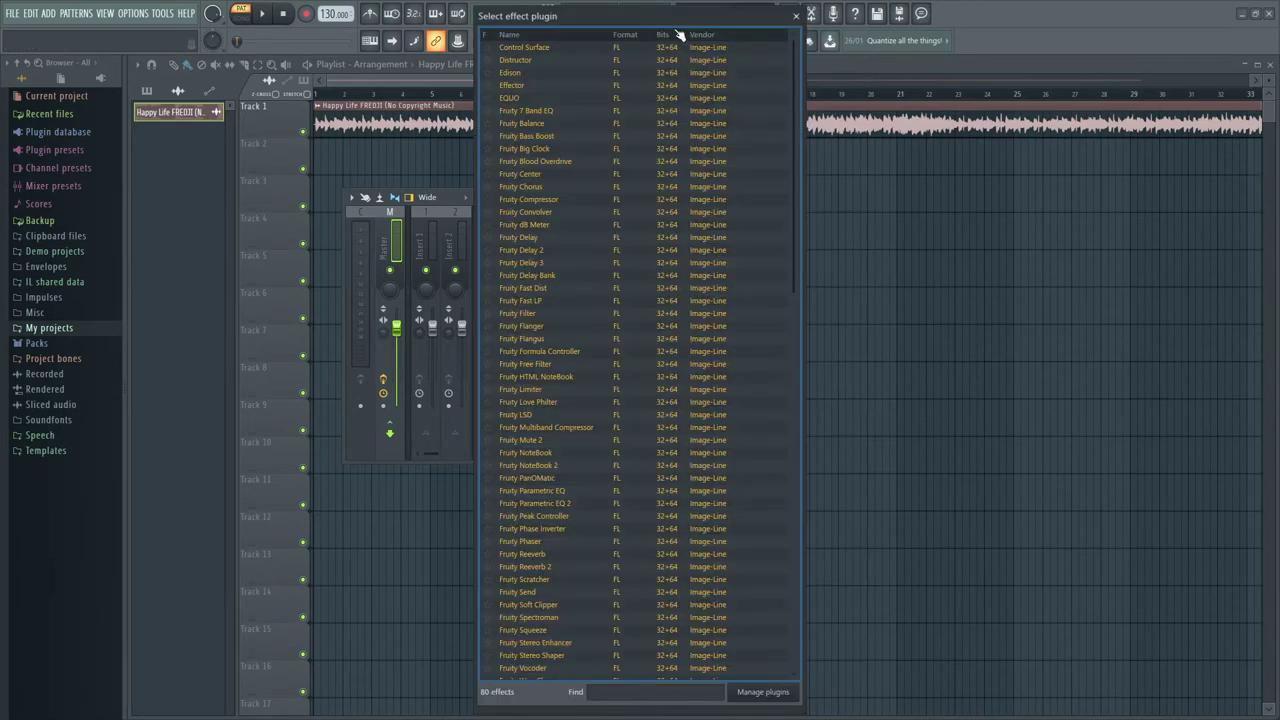
pyautogui.moveTo(794, 114); pyautogui.dragTo(798, 454)
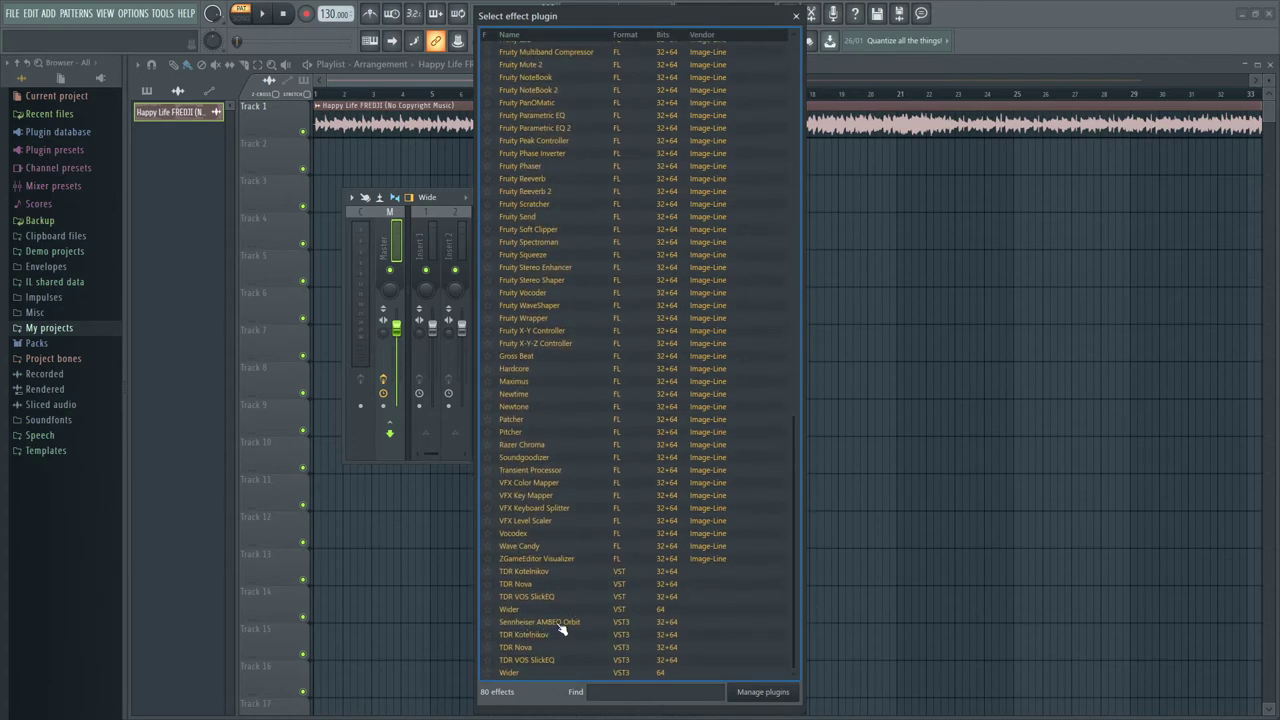
# - Load Sennheiser AMBEO Orbit on the Master and set its Azimuth to 0°
pyautogui.doubleClick(582, 623)
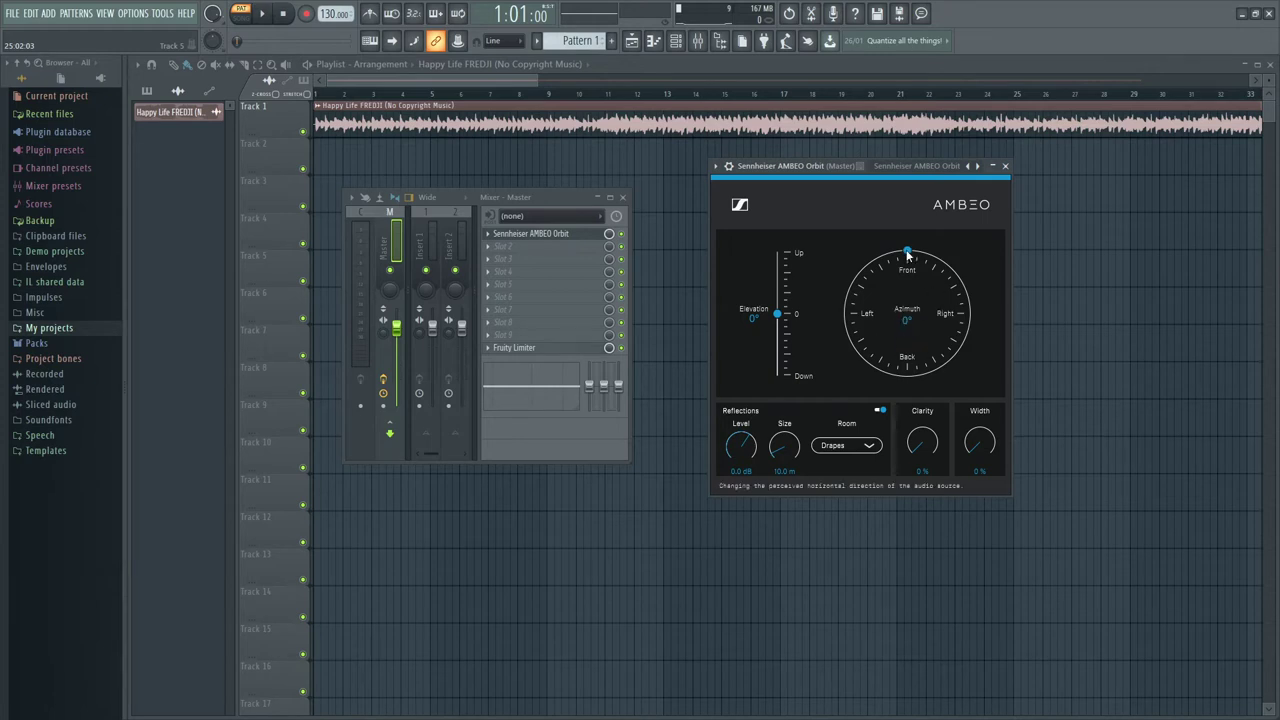
pyautogui.moveTo(907, 256); pyautogui.dragTo(896, 275)
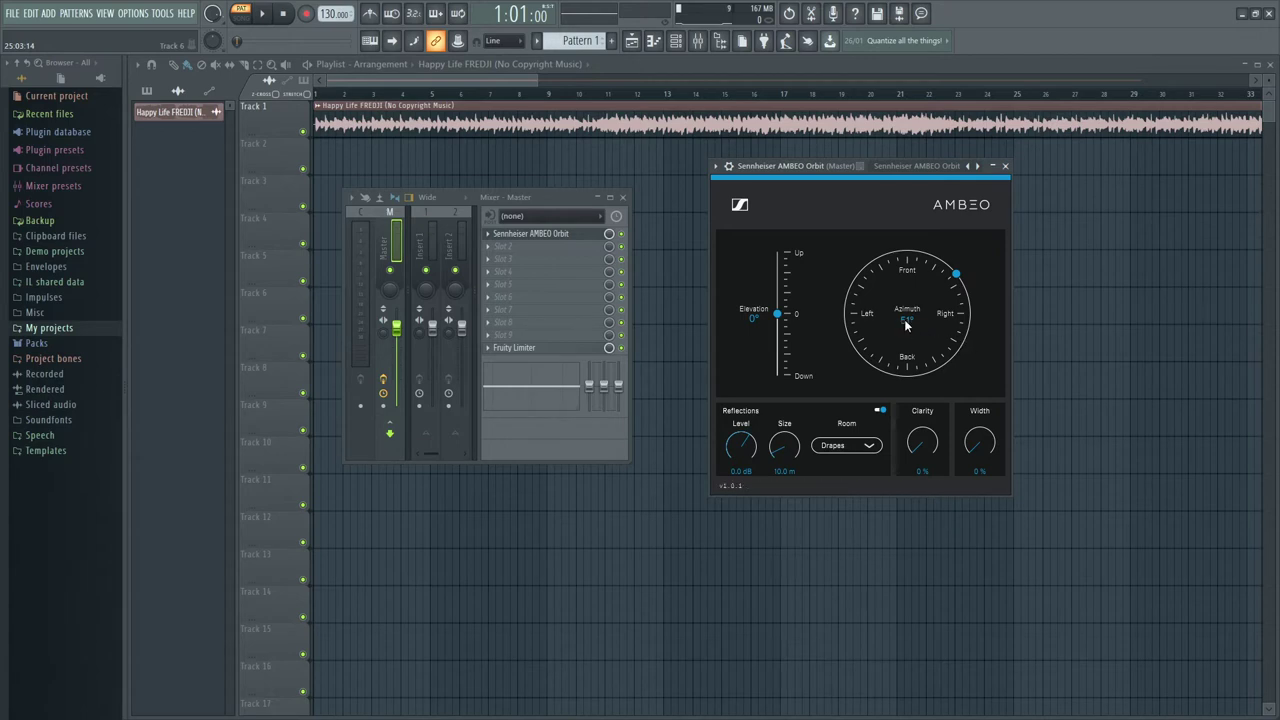
pyautogui.doubleClick(909, 320)
pyautogui.write('0')
pyautogui.press('Return')
pyautogui.click(48, 14)
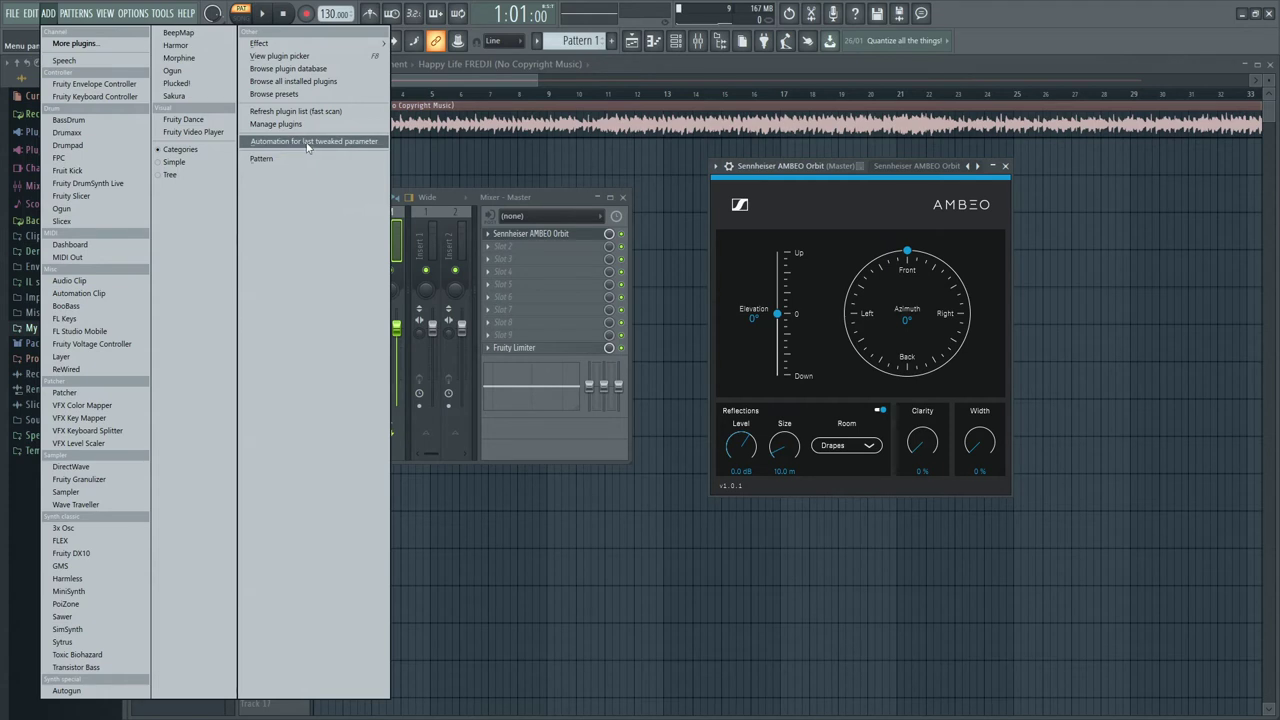
# - Create the Azimuth automation clip on Track 2 and trim it to end around bar 4
pyautogui.click(361, 143)
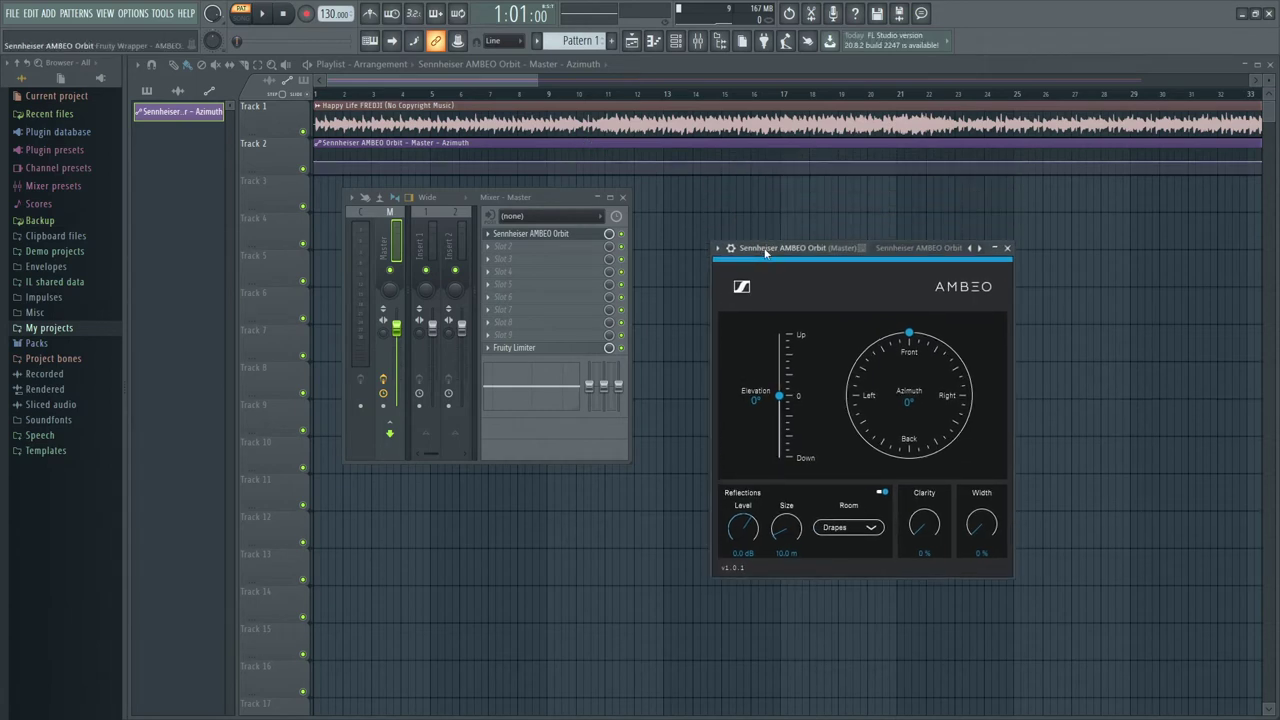
pyautogui.click(250, 66)
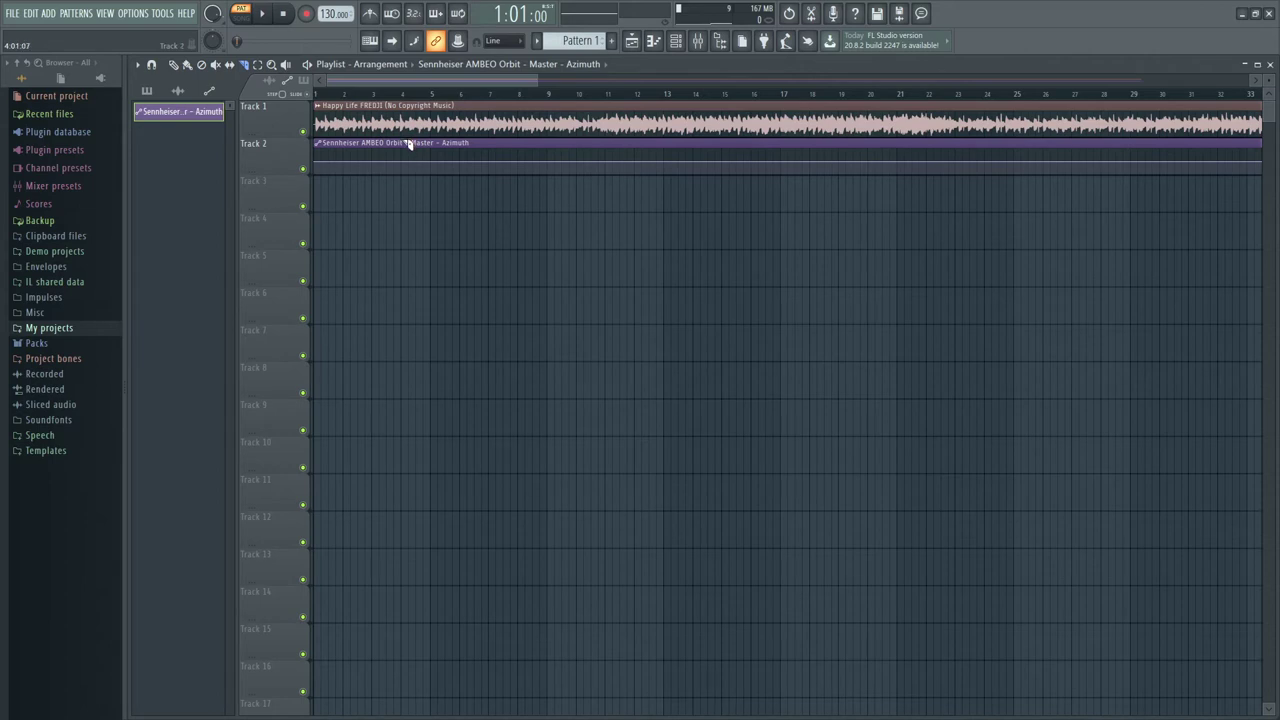
pyautogui.moveTo(407, 143); pyautogui.dragTo(407, 188)
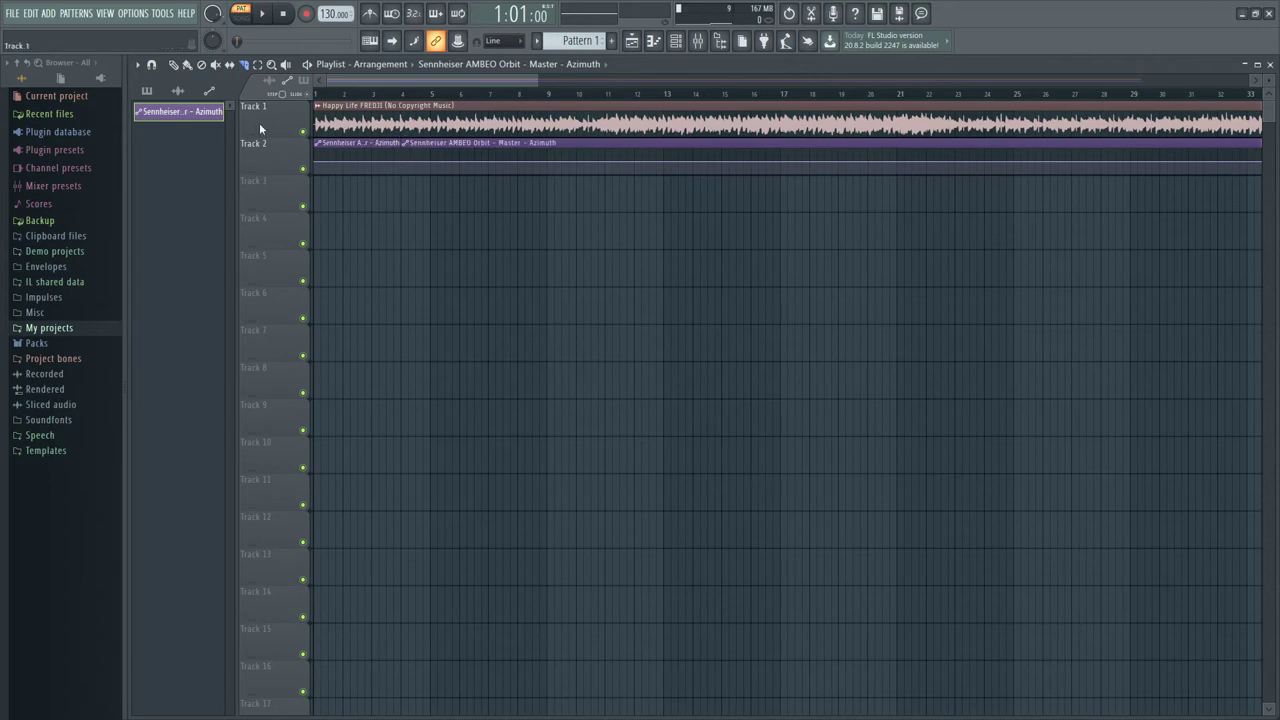
pyautogui.click(187, 64)
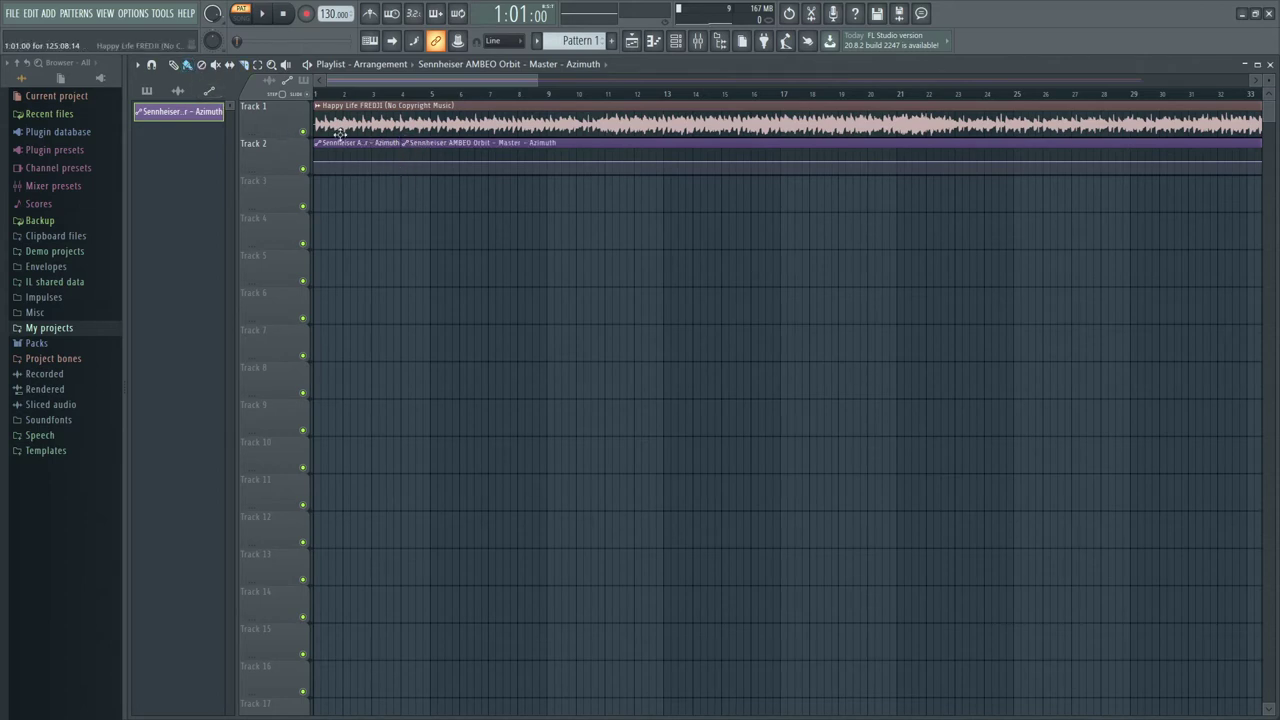
pyautogui.rightClick(514, 143)
pyautogui.scroll(2, 400, 163)
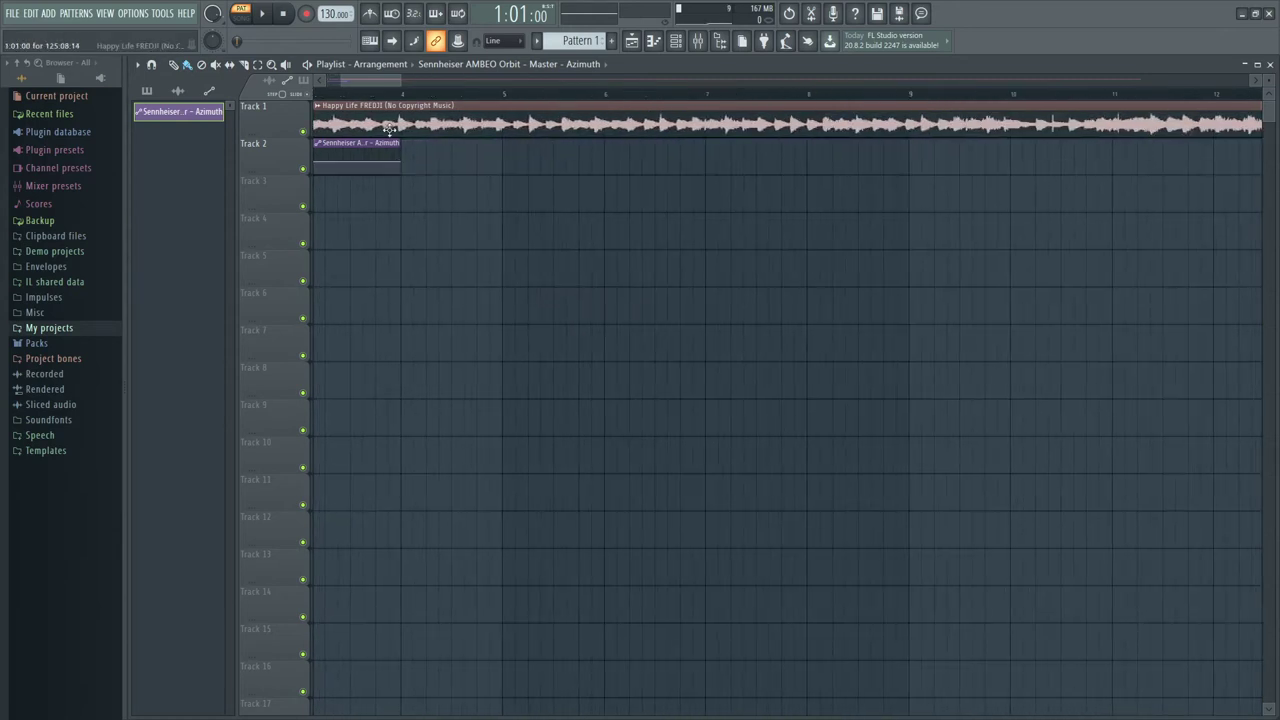
pyautogui.scroll(2, 332, 90)
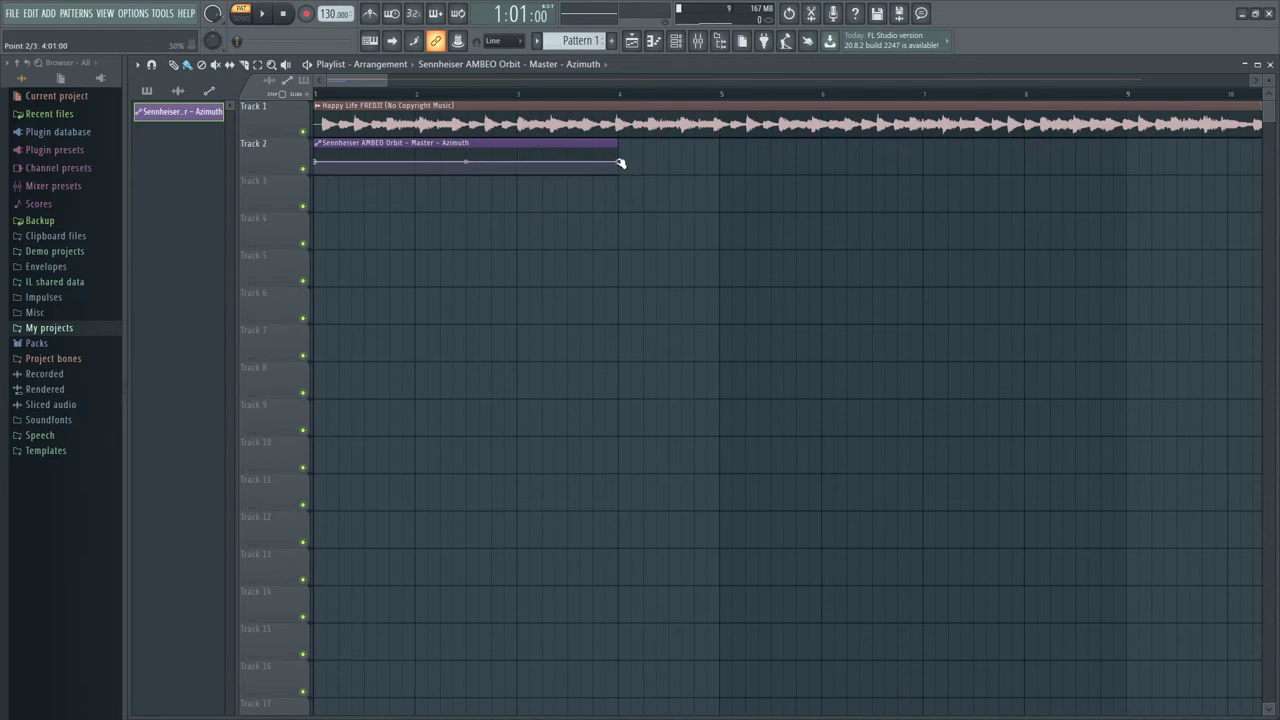
# - Set the Azimuth clip's end point to 100% and its first point to 0%
pyautogui.moveTo(620, 162); pyautogui.dragTo(622, 145)
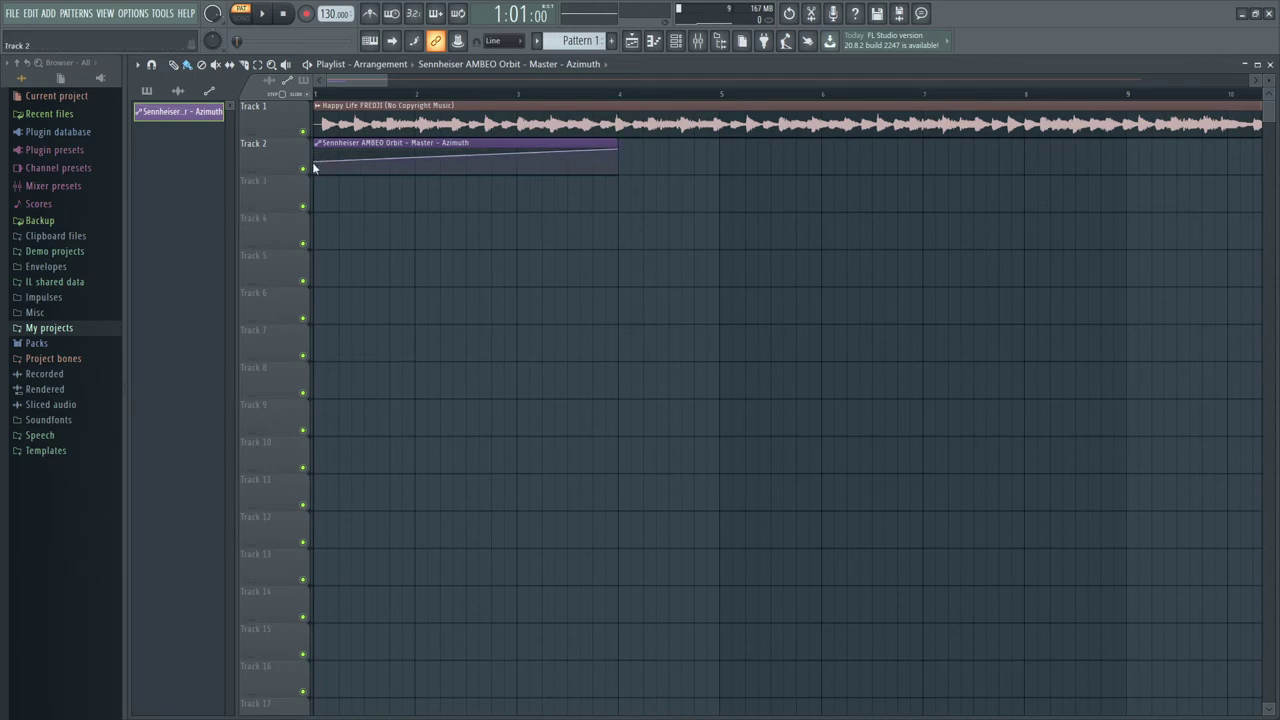
pyautogui.moveTo(316, 163); pyautogui.dragTo(313, 178)
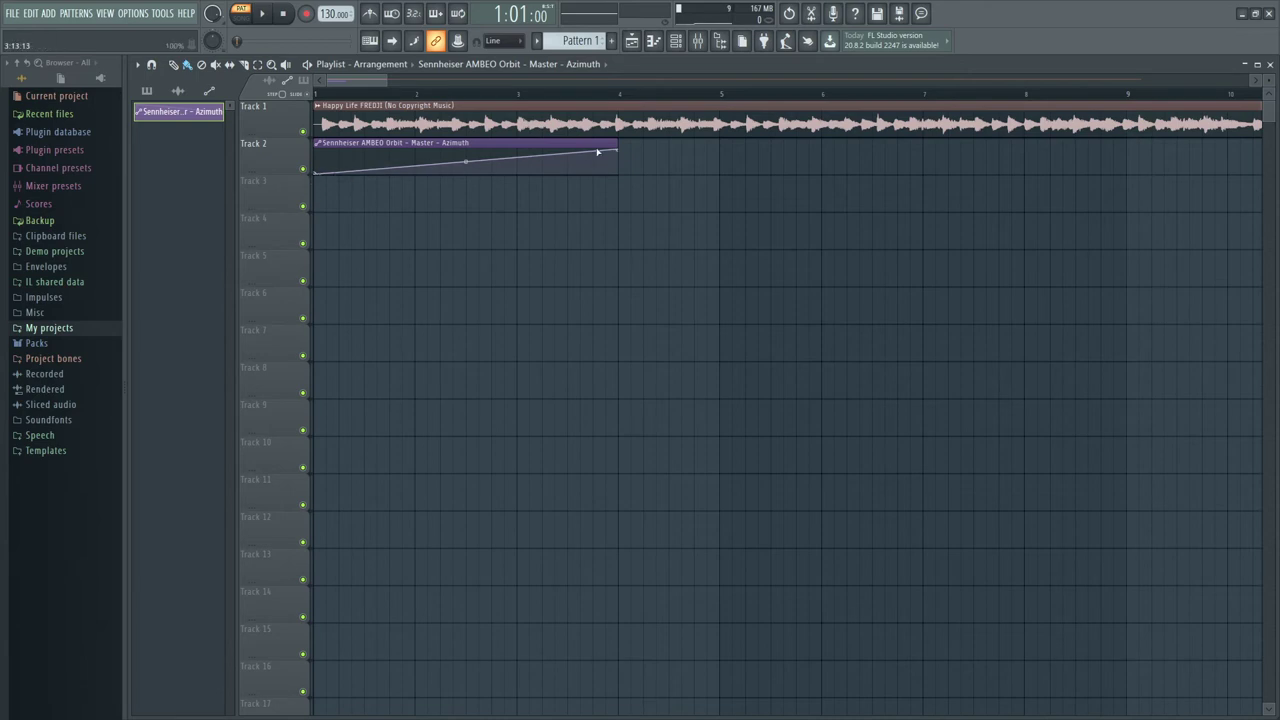
# - Switch to Song mode, play the opening with the Azimuth ramp, then stop
pyautogui.click(330, 100)
pyautogui.press('space')
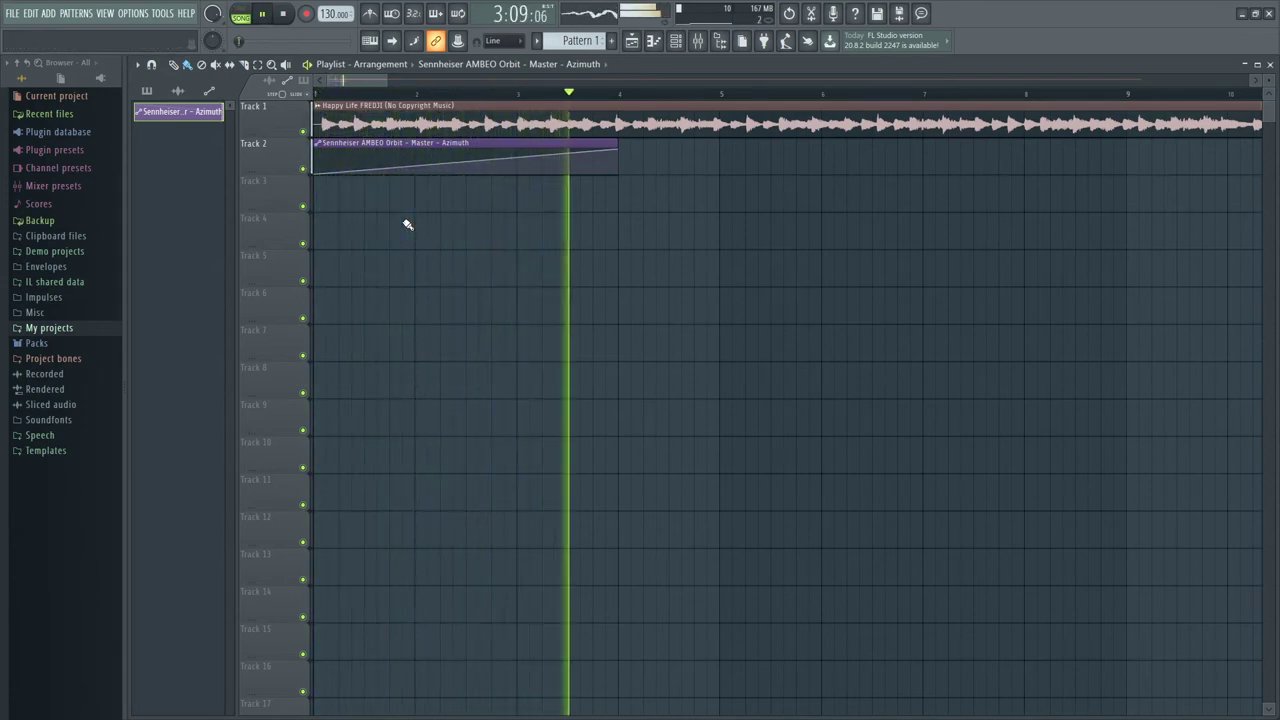
pyautogui.press('space')
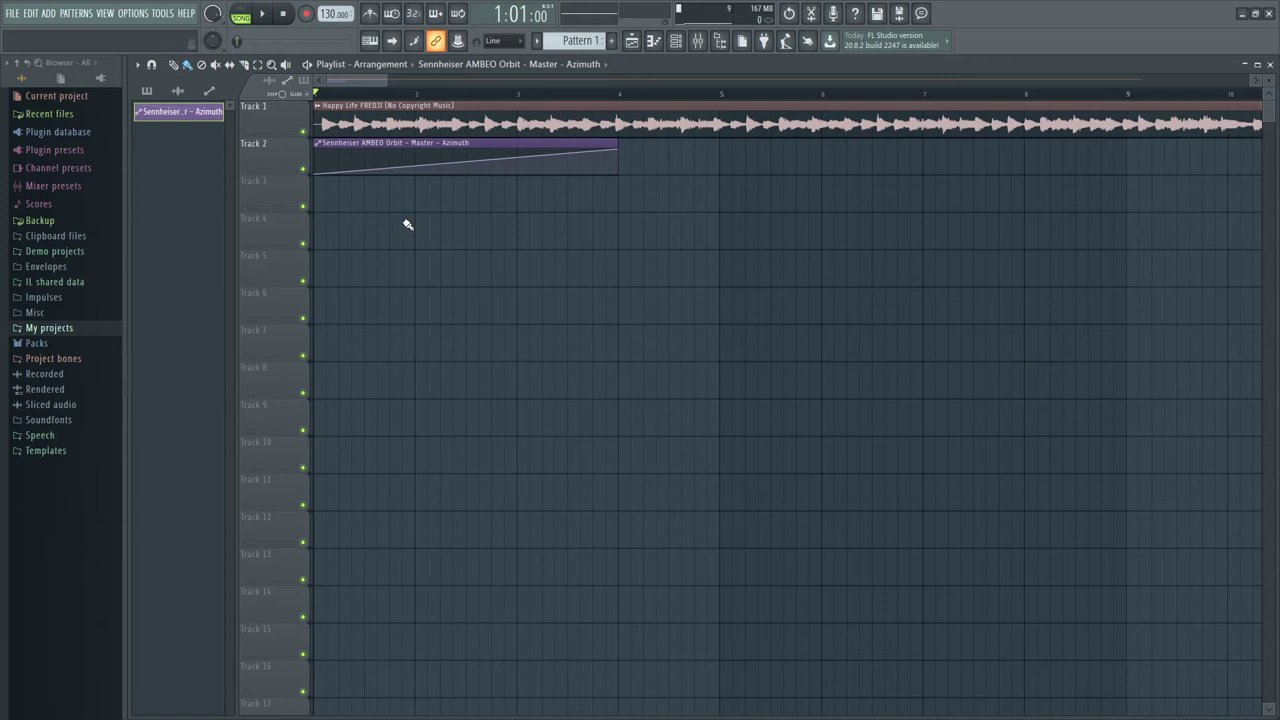
# - Select the Azimuth ramp clip and duplicate it with Ctrl+B along Track 2 to about bar 44
pyautogui.scroll(-5, 428, 194)
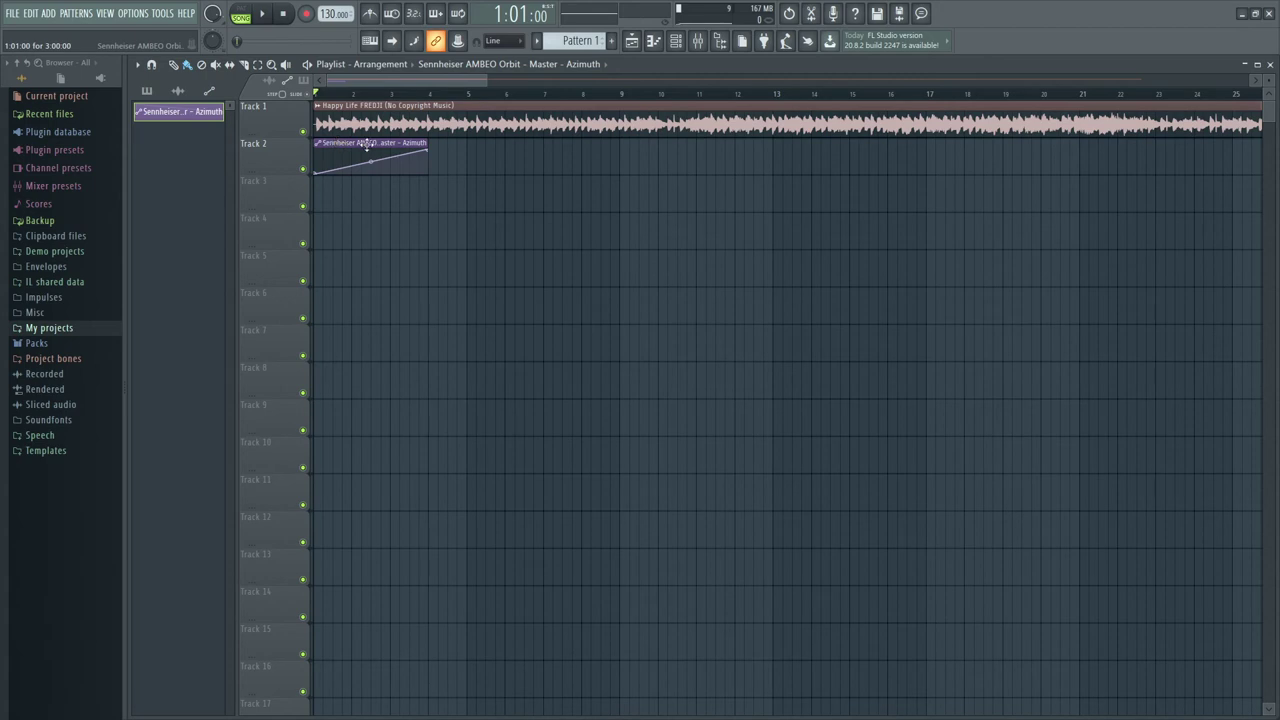
pyautogui.scroll(-8, 381, 146)
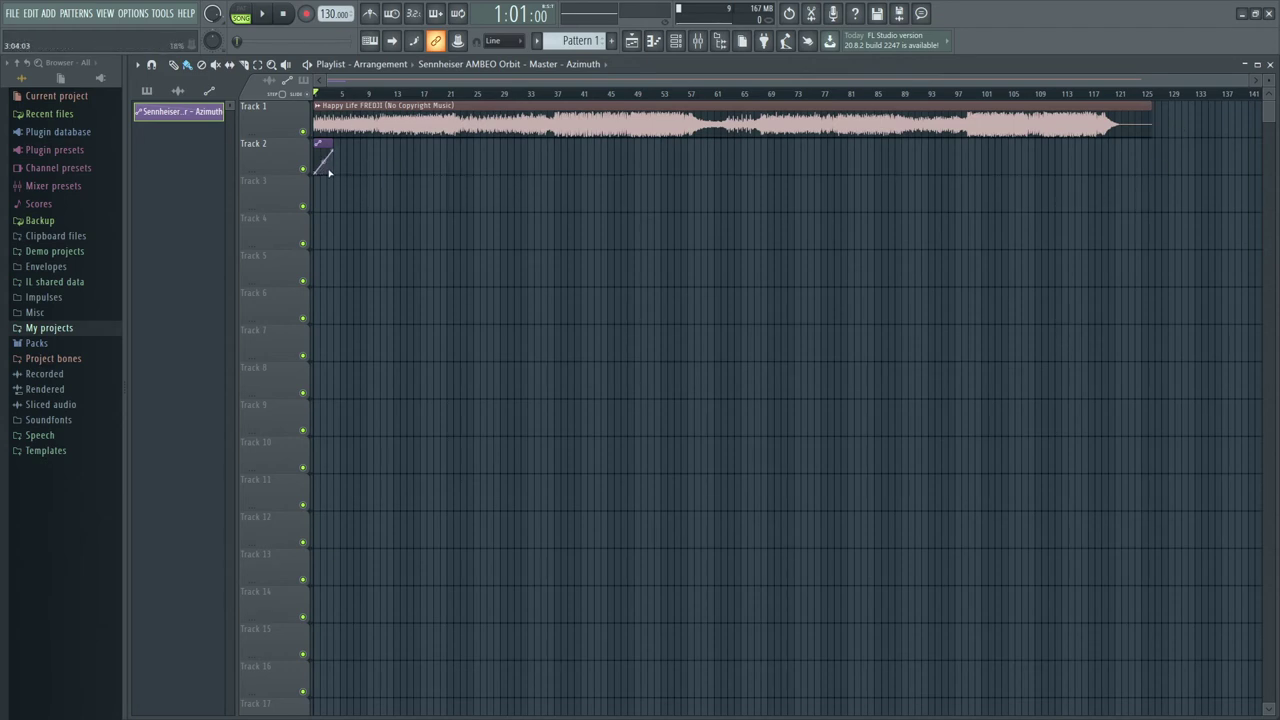
pyautogui.moveTo(352, 194); pyautogui.dragTo(314, 138)
pyautogui.hotkey('ctrl', 'b')
pyautogui.hotkey('ctrl', 'b')
pyautogui.hotkey('ctrl', 'b')
pyautogui.hotkey('ctrl', 'b')
pyautogui.hotkey('ctrl', 'b')
pyautogui.hotkey('ctrl', 'b')
pyautogui.hotkey('ctrl', 'b')
pyautogui.hotkey('ctrl', 'b')
pyautogui.hotkey('ctrl', 'b')
pyautogui.hotkey('ctrl', 'b')
pyautogui.hotkey('ctrl', 'b')
pyautogui.hotkey('ctrl', 'b')
pyautogui.hotkey('ctrl', 'b')
pyautogui.hotkey('ctrl', 'b')
pyautogui.hotkey('ctrl', 'b')
pyautogui.hotkey('ctrl', 'b')
pyautogui.hotkey('ctrl', 'b')
pyautogui.hotkey('ctrl', 'b')
pyautogui.hotkey('ctrl', 'b')
pyautogui.hotkey('ctrl', 'b')
pyautogui.hotkey('ctrl', 'b')
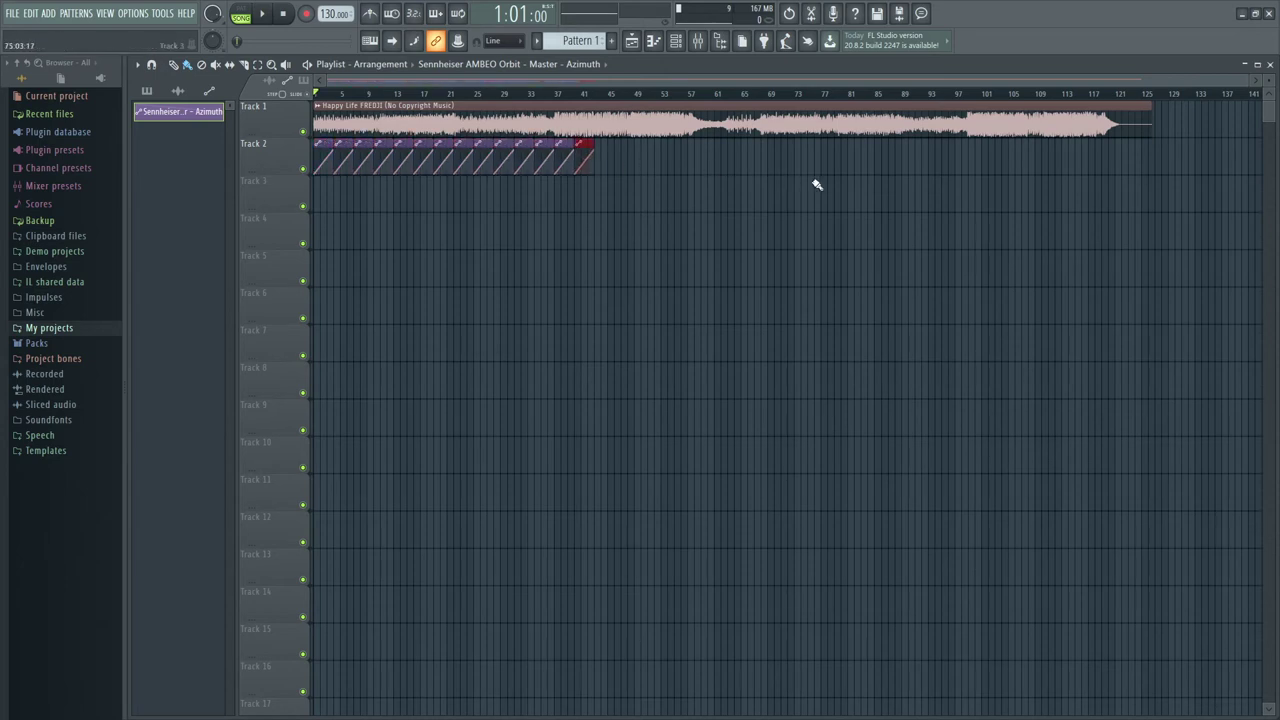
pyautogui.hotkey('ctrl', 'b')
pyautogui.hotkey('ctrl', 'b')
pyautogui.hotkey('ctrl', 'b')
pyautogui.hotkey('ctrl', 'b')
pyautogui.hotkey('ctrl', 'b')
pyautogui.hotkey('ctrl', 'b')
pyautogui.hotkey('ctrl', 'b')
pyautogui.hotkey('ctrl', 'b')
pyautogui.hotkey('ctrl', 'b')
pyautogui.hotkey('ctrl', 'b')
pyautogui.hotkey('ctrl', 'b')
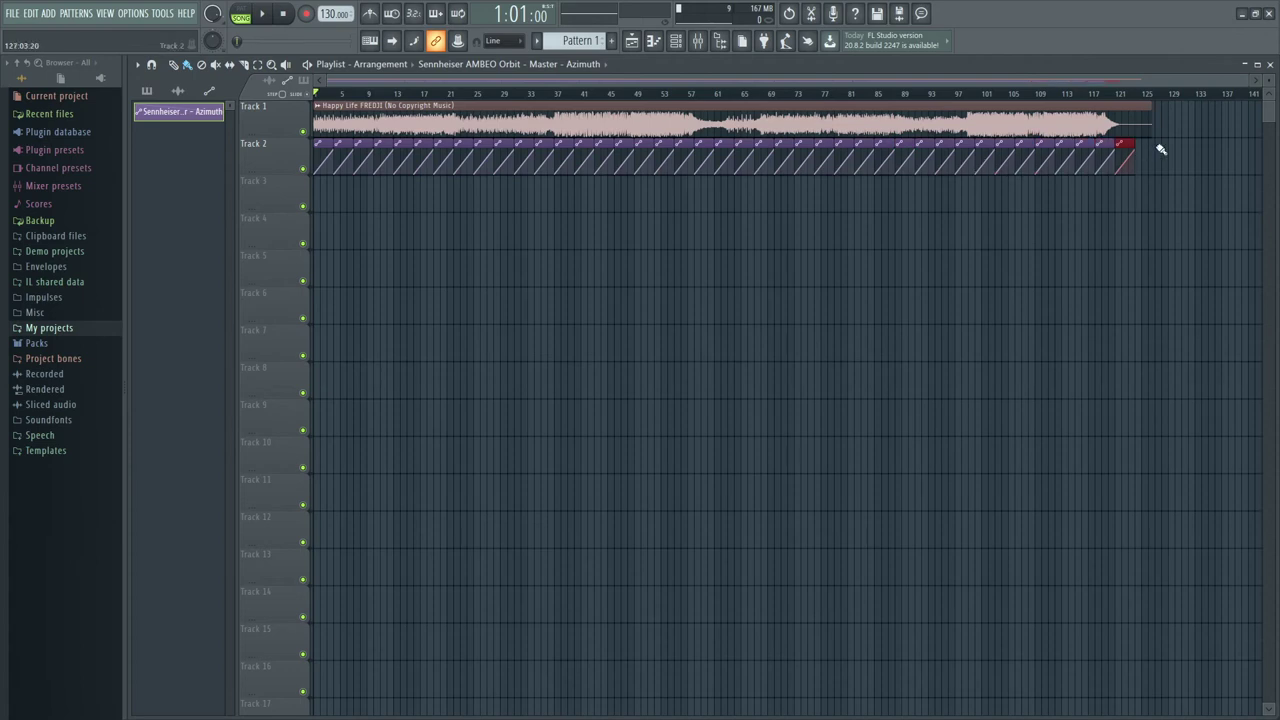
# - Slice the last ramp clip at the song's end near bar 126 and delete the leftover piece
pyautogui.scroll(5, 1158, 151)
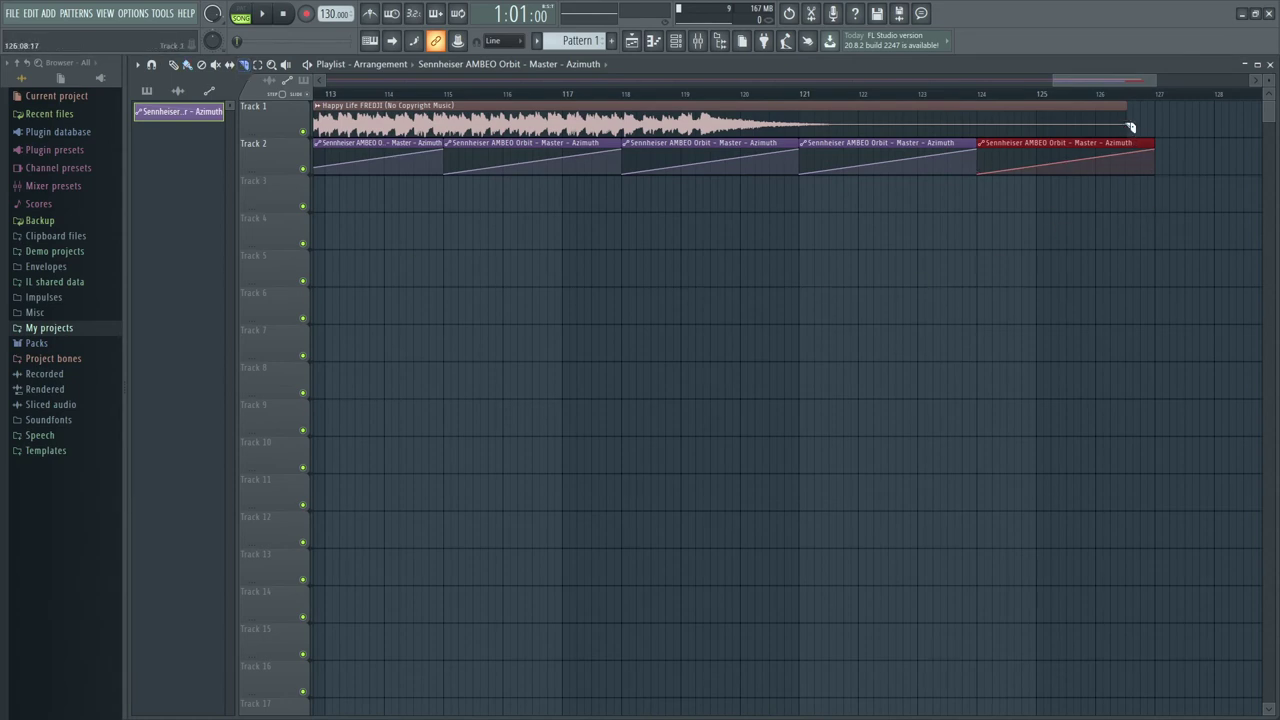
pyautogui.moveTo(1135, 142); pyautogui.dragTo(1131, 207)
pyautogui.click(187, 64)
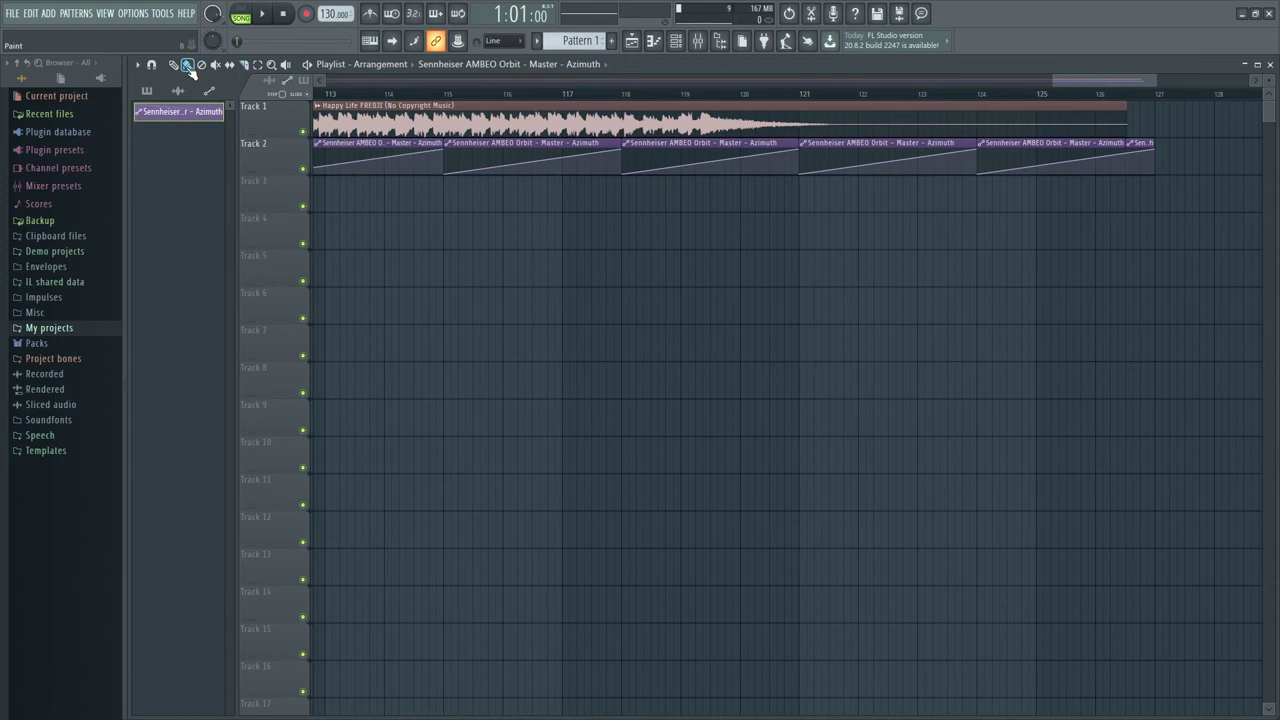
pyautogui.rightClick(1139, 141)
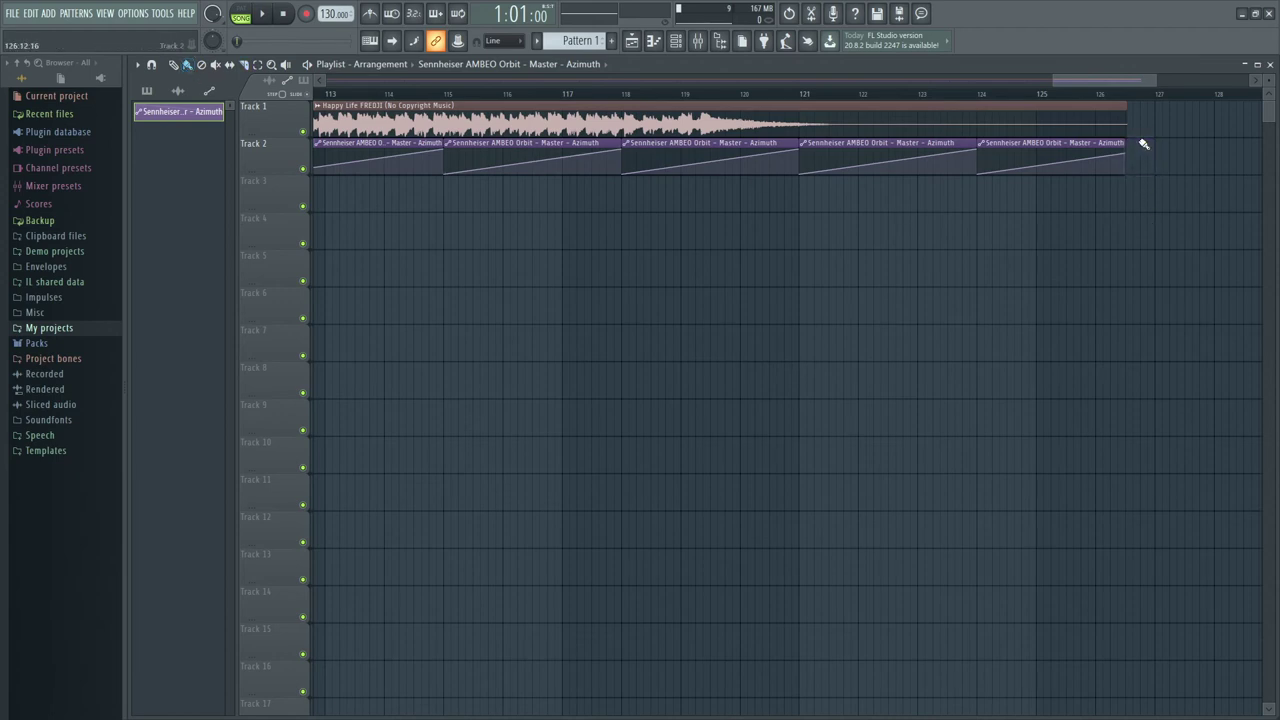
pyautogui.scroll(-6, 660, 206)
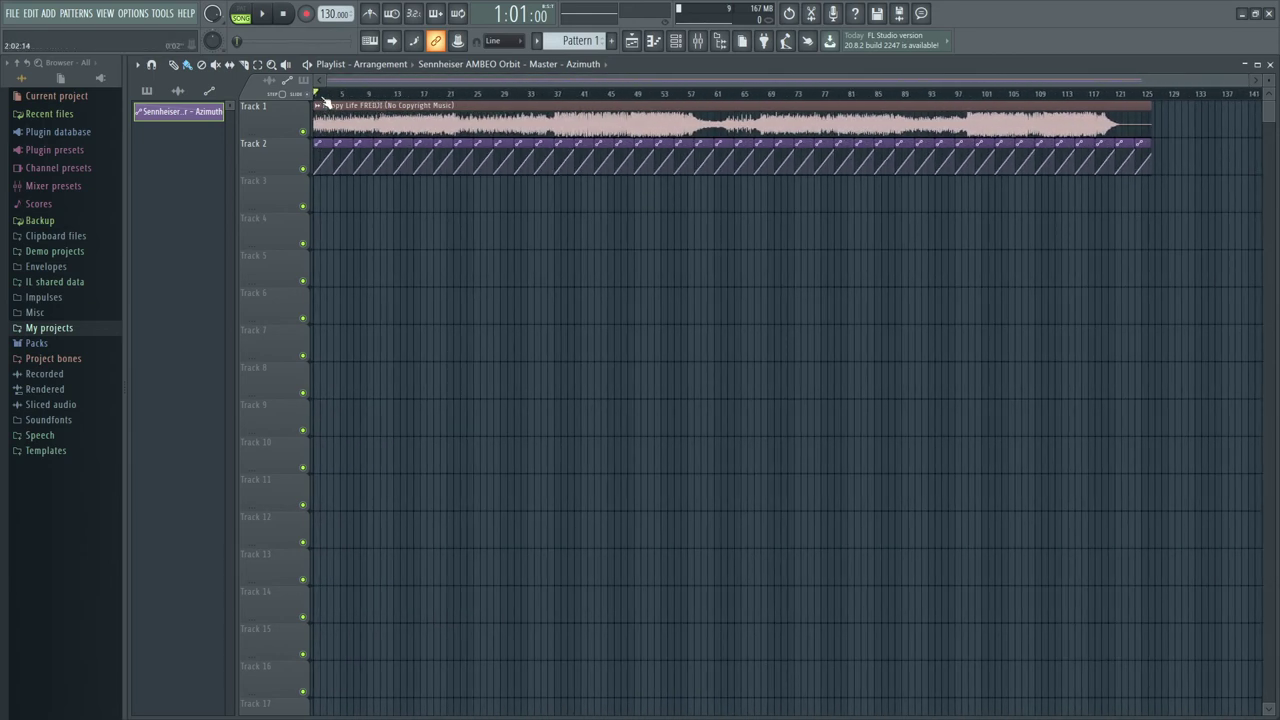
# - Play the song with the repeated Azimuth ramps and browse the playlist while it plays
pyautogui.press('space')
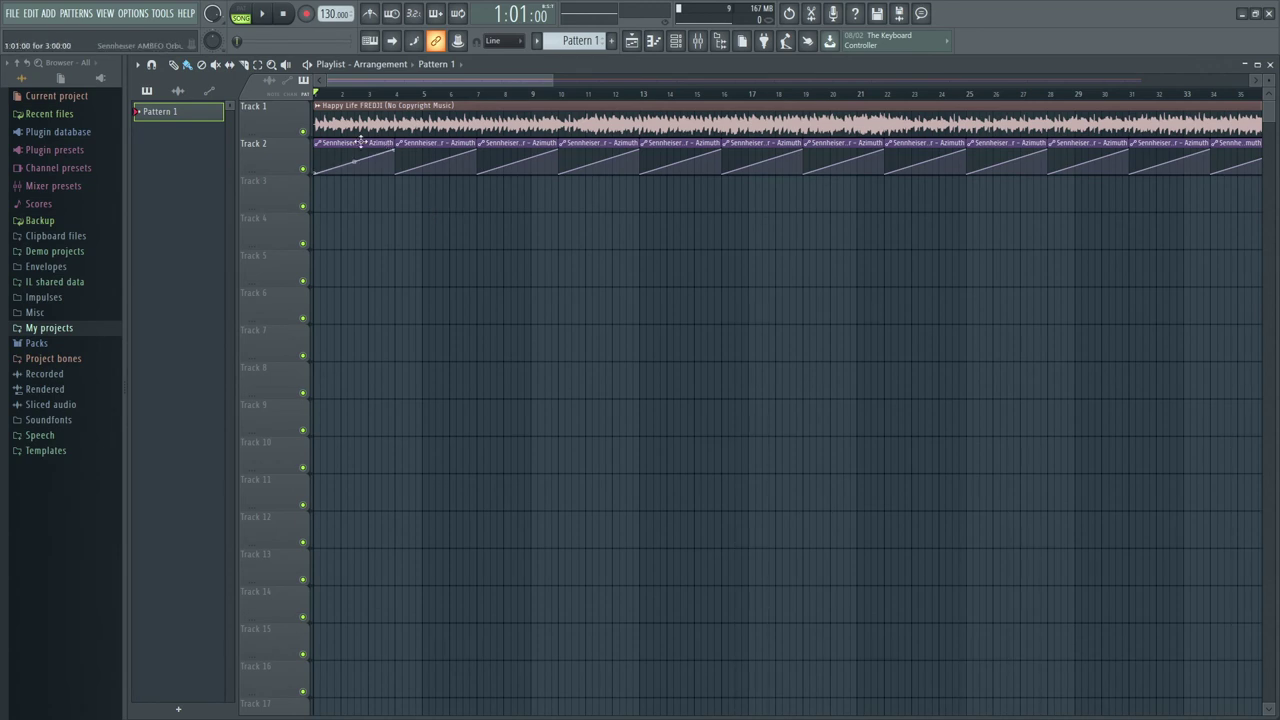
pyautogui.scroll(5, 441, 78)
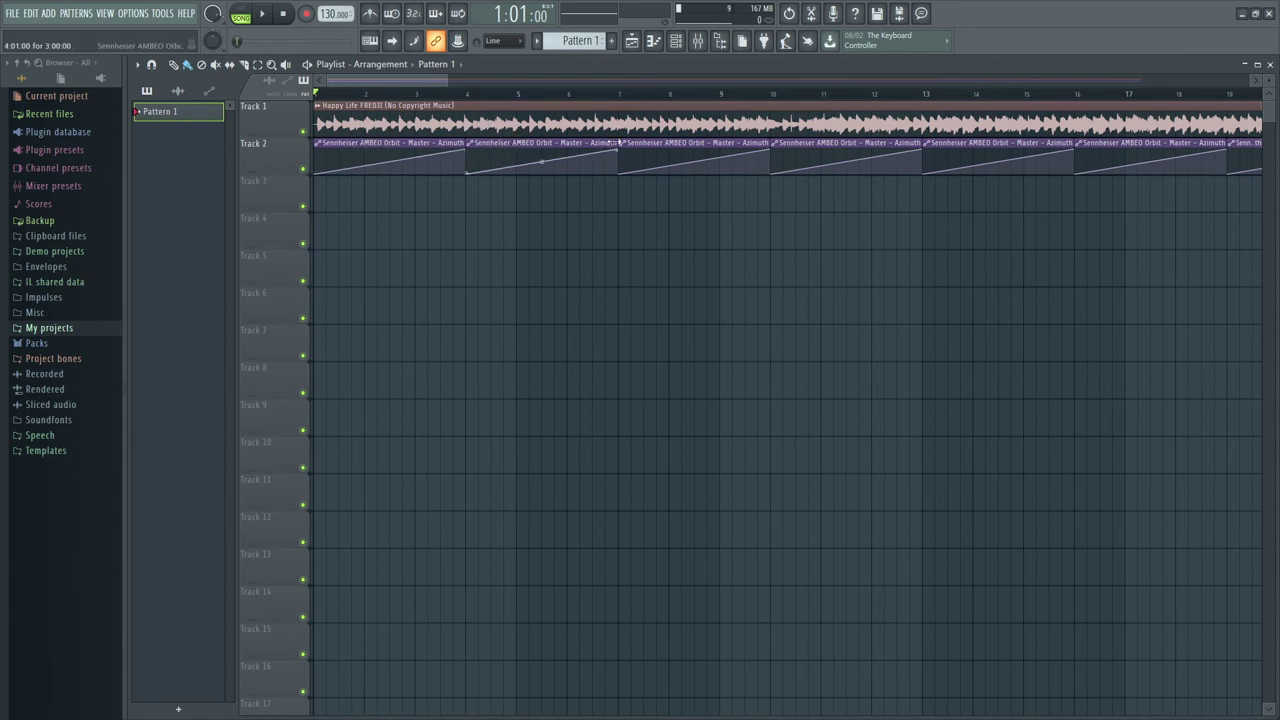
pyautogui.scroll(-8, 614, 143)
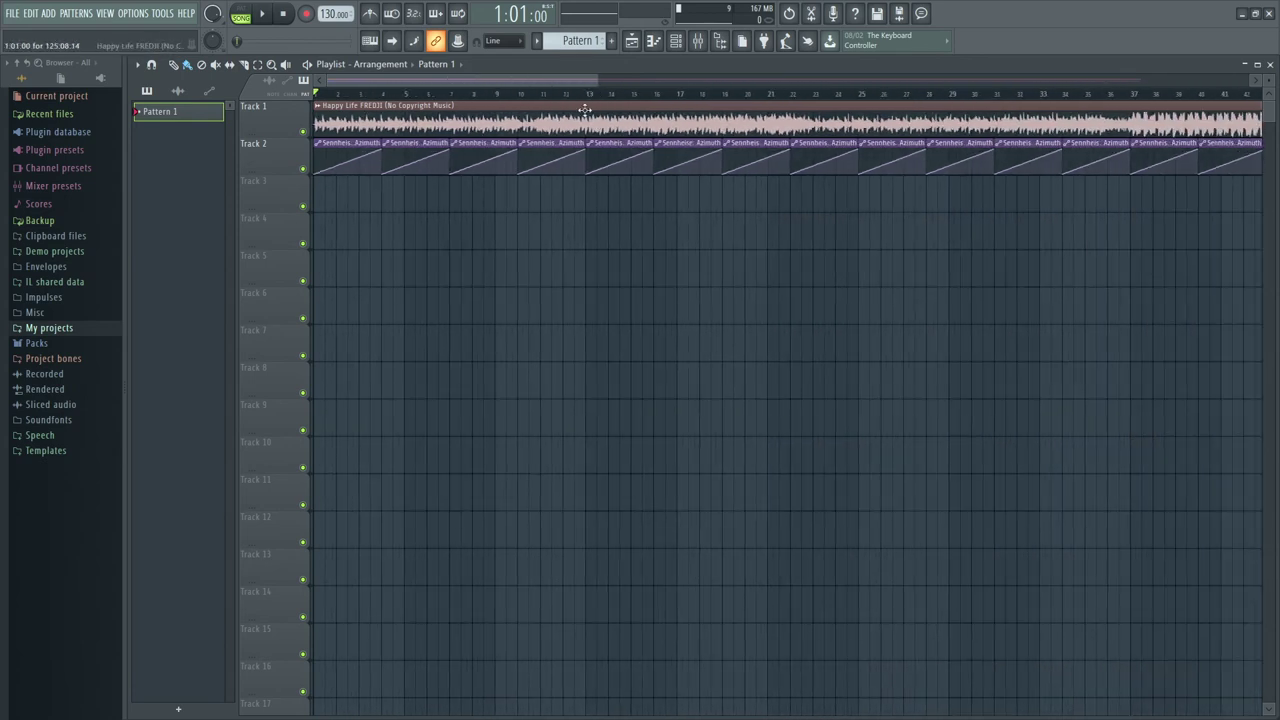
pyautogui.scroll(-8, 1039, 167)
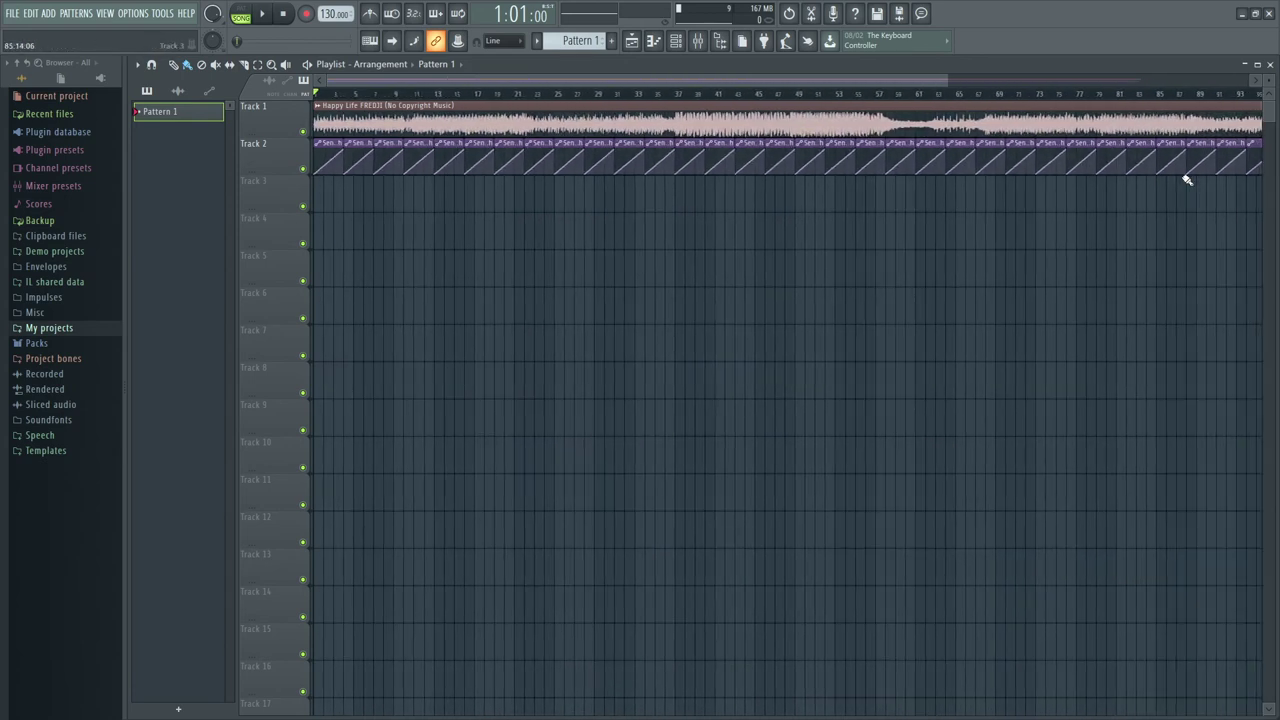
pyautogui.scroll(-6, 1224, 168)
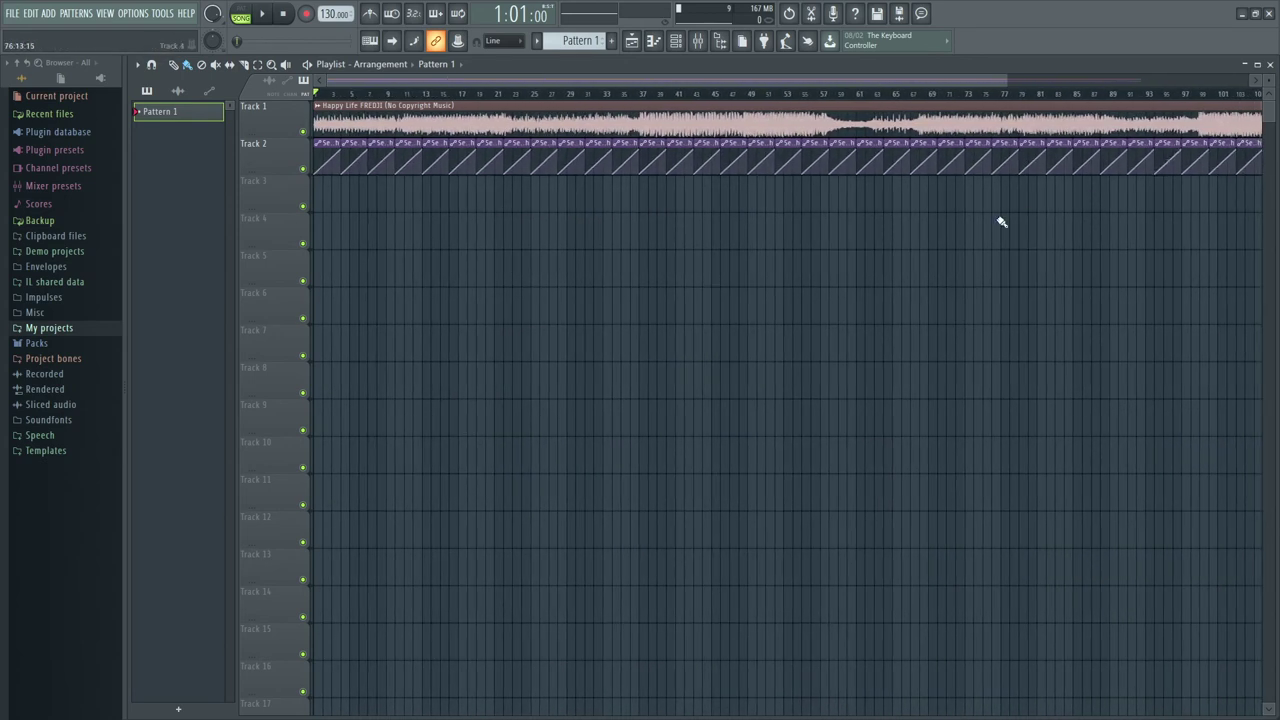
pyautogui.scroll(3, 600, 306)
pyautogui.scroll(3, 640, 76)
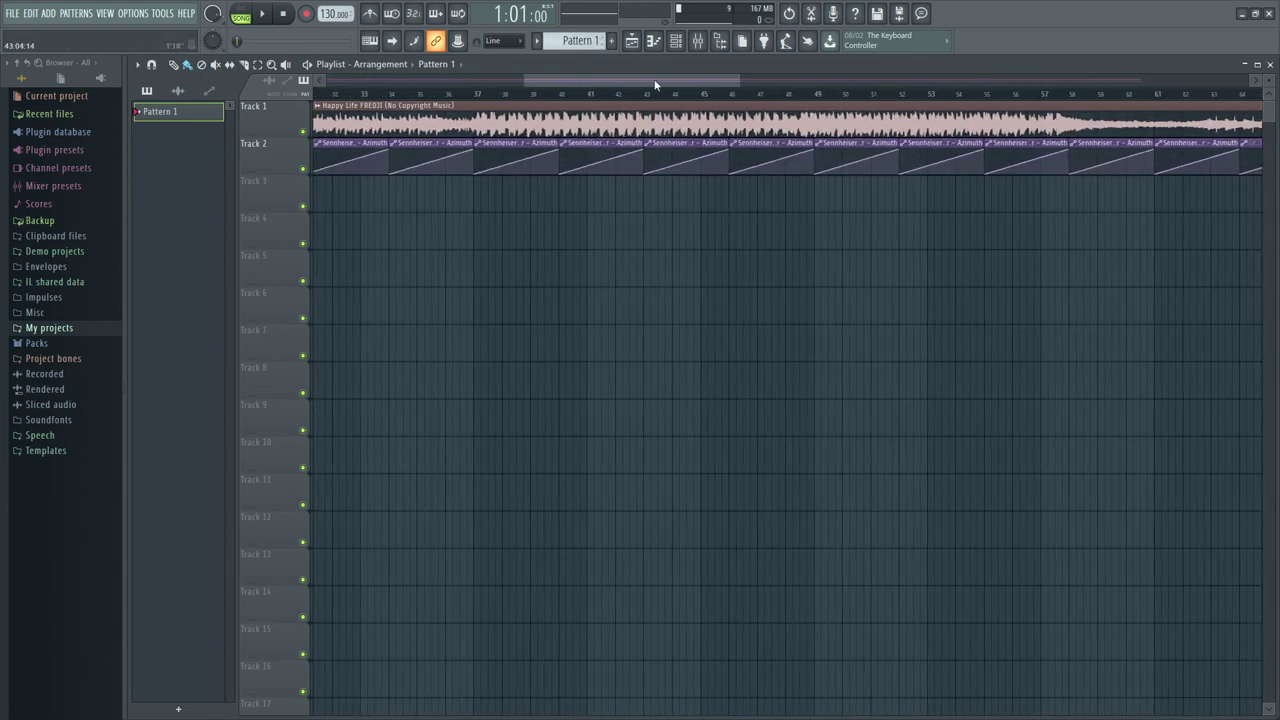
pyautogui.moveTo(645, 82); pyautogui.dragTo(447, 82)
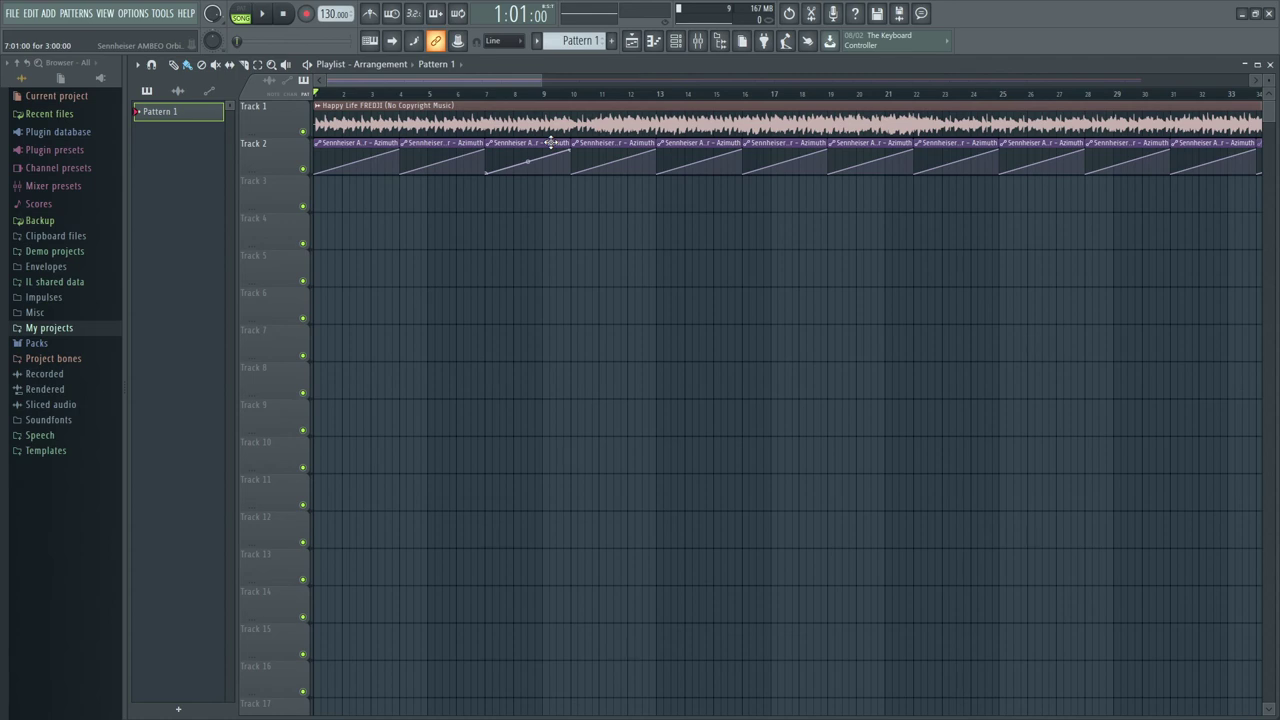
pyautogui.press('F4')
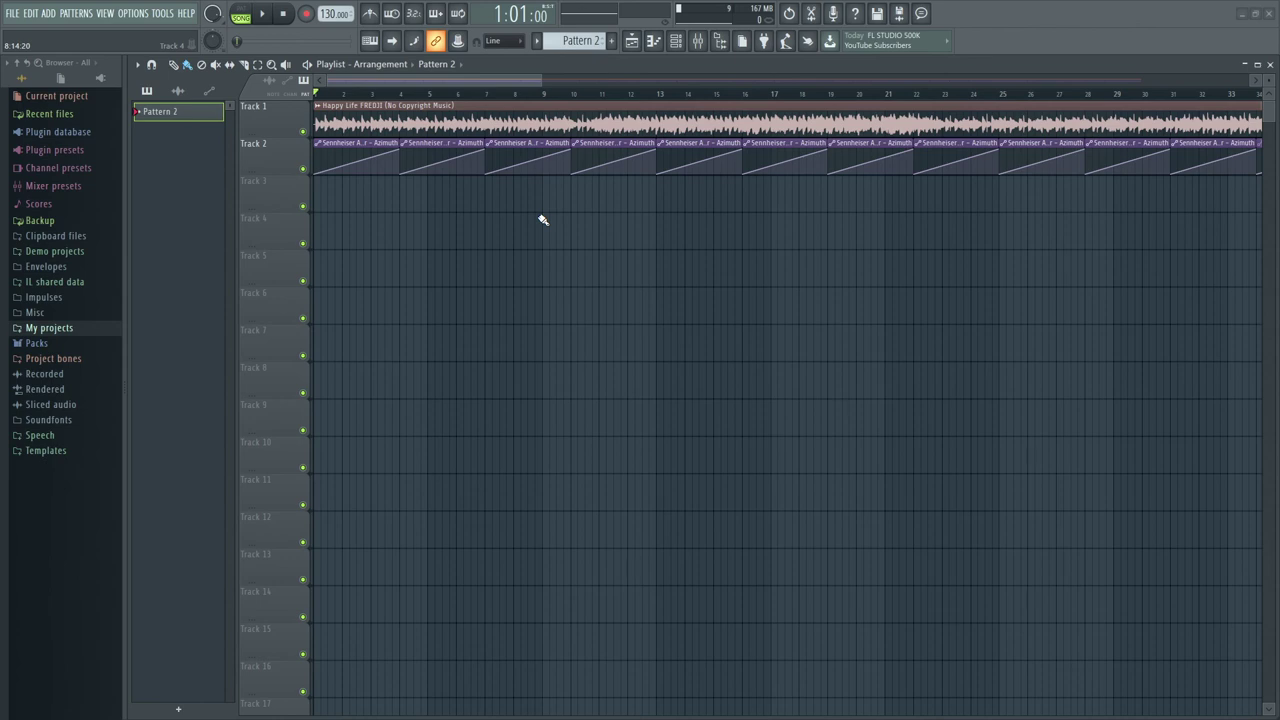